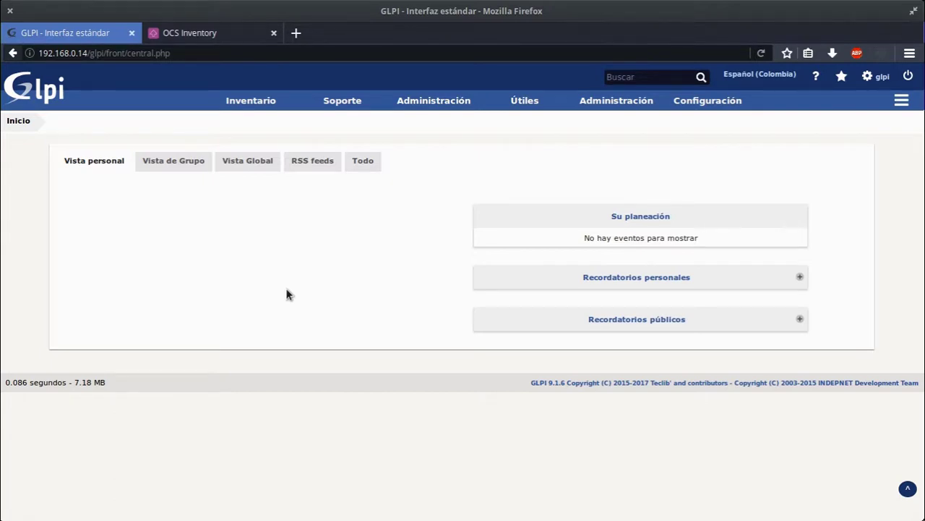
# - Switch to OCS Inventory and examine the inventory details of the listed mobile device
pyautogui.click(233, 35)
pyautogui.click(80, 34)
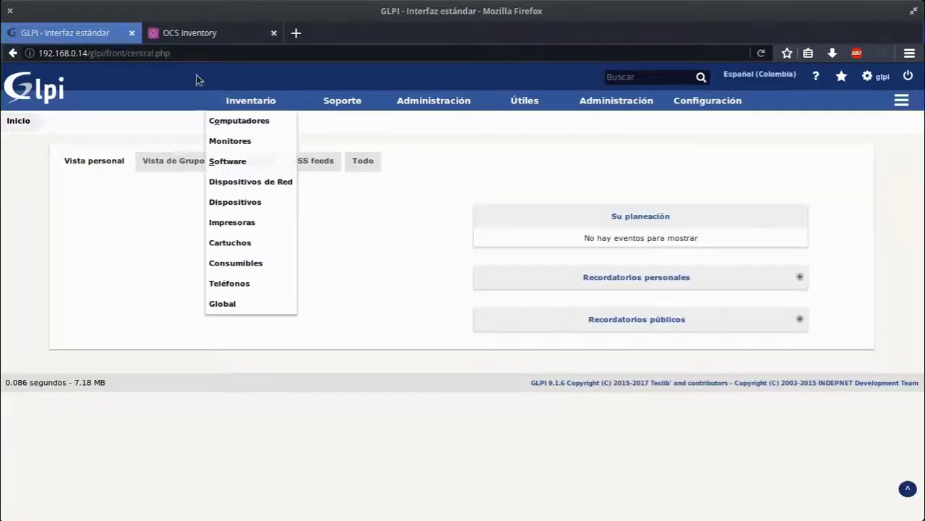
pyautogui.click(193, 33)
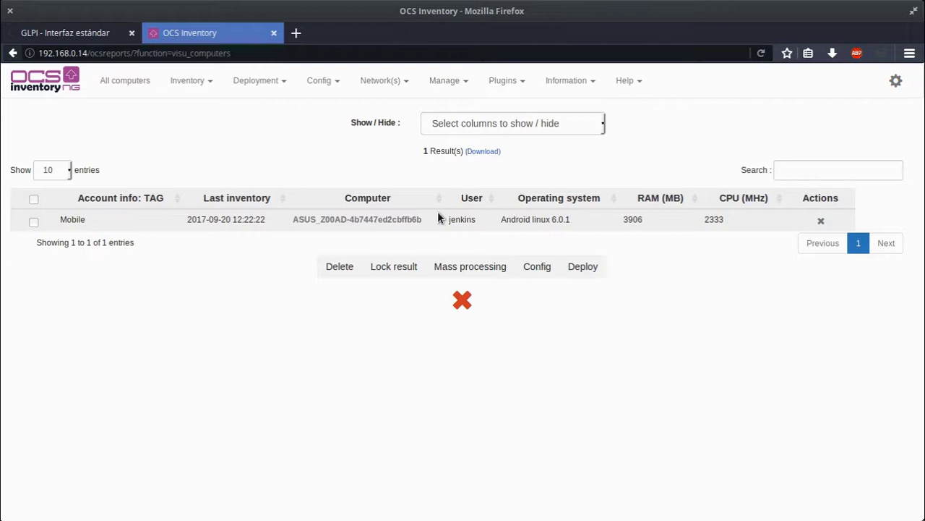
pyautogui.moveTo(167, 218); pyautogui.dragTo(692, 217)
pyautogui.click(441, 301)
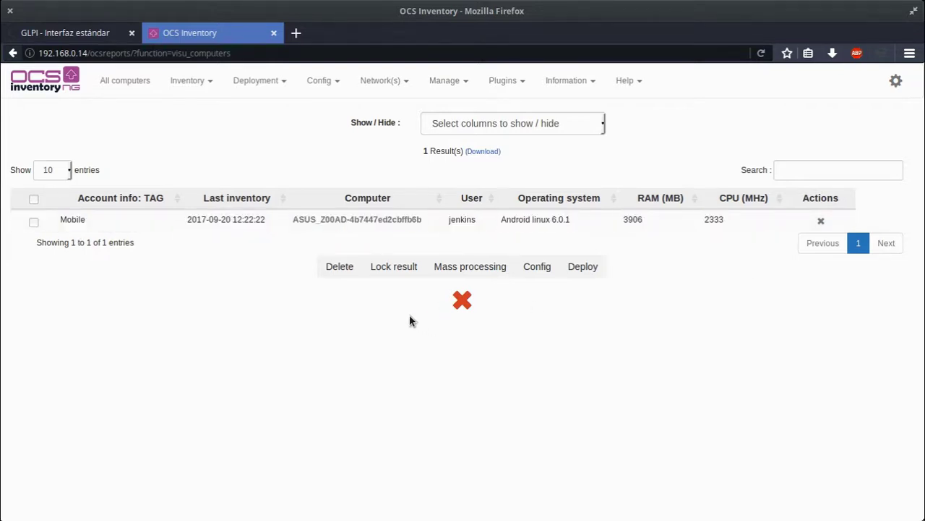
# - Return to GLPI, open its plugin configuration page and go to the online plugin catalogue
pyautogui.click(101, 33)
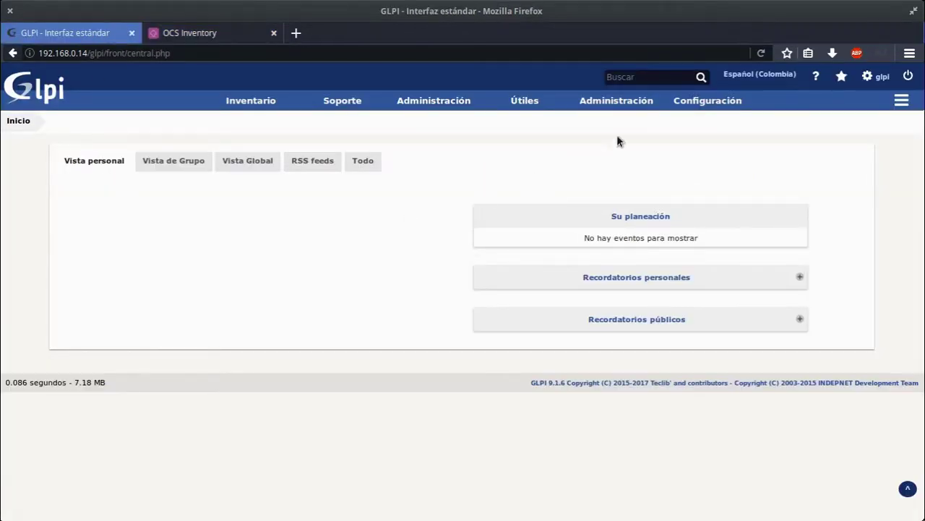
pyautogui.moveTo(672, 112)
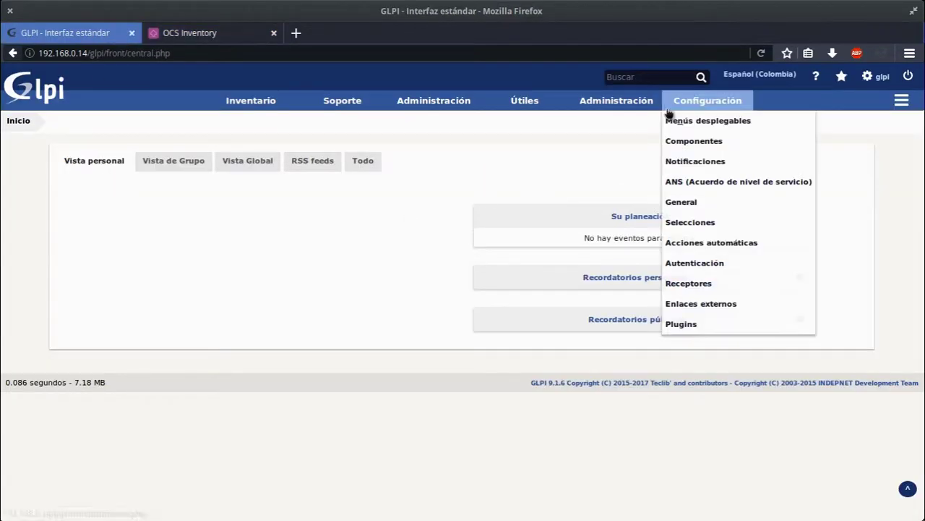
pyautogui.click(696, 324)
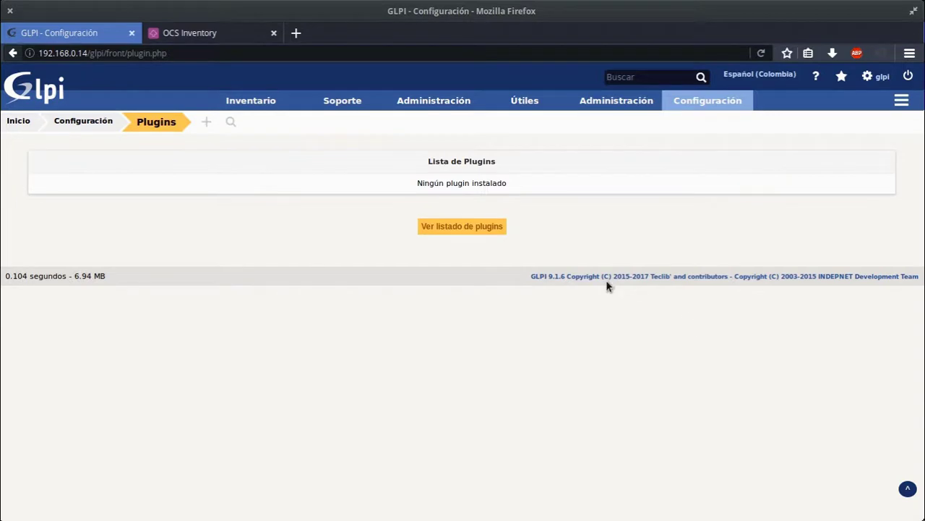
pyautogui.click(481, 228)
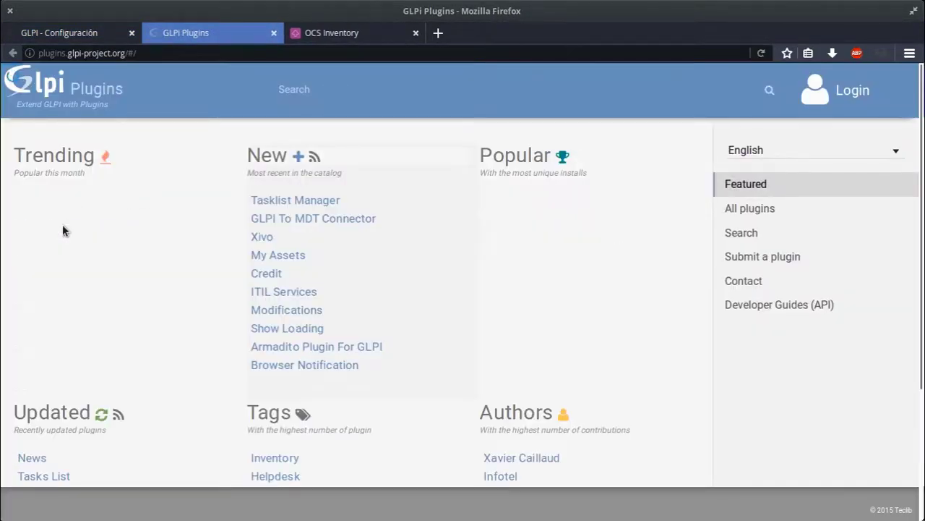
# - Go to the OCS Inventory NG plugin's download releases and copy the link of the version 1.3.3 source code zip
pyautogui.click(50, 233)
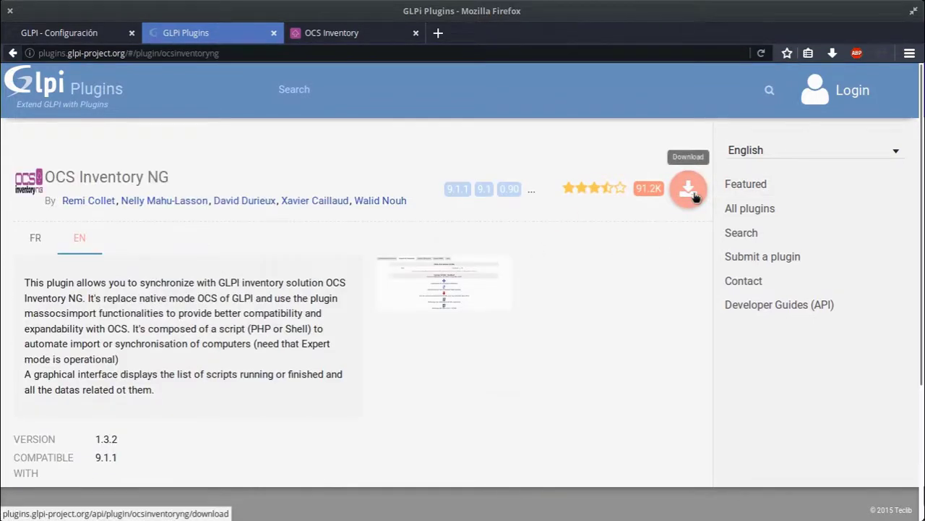
pyautogui.click(692, 194)
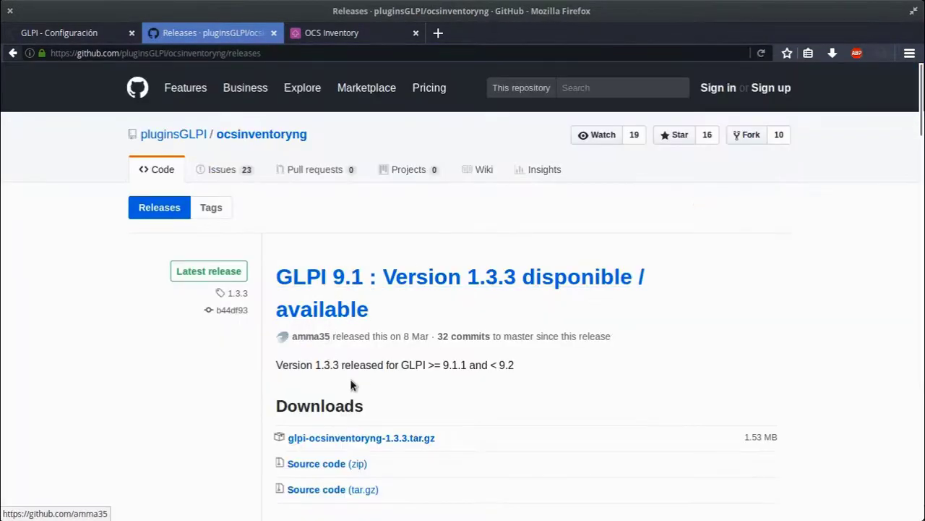
pyautogui.scroll(-4, 351, 379)
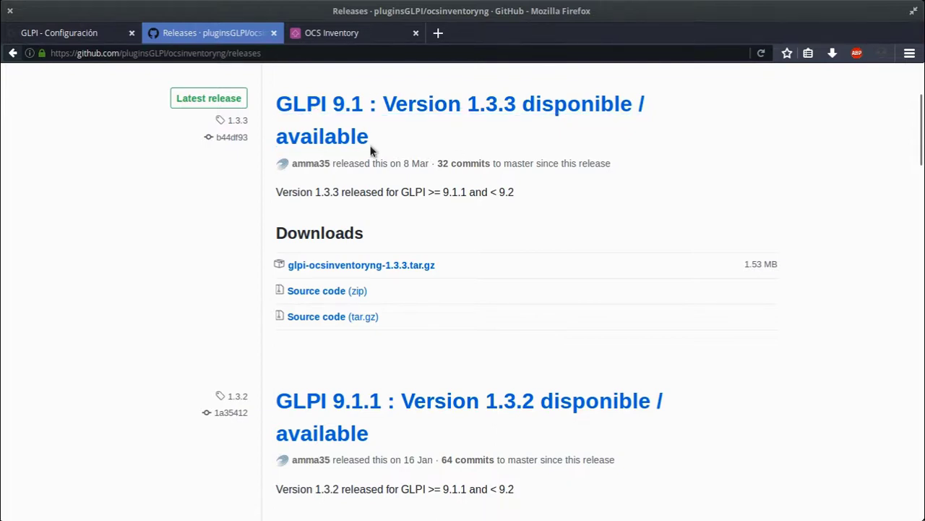
pyautogui.rightClick(316, 292)
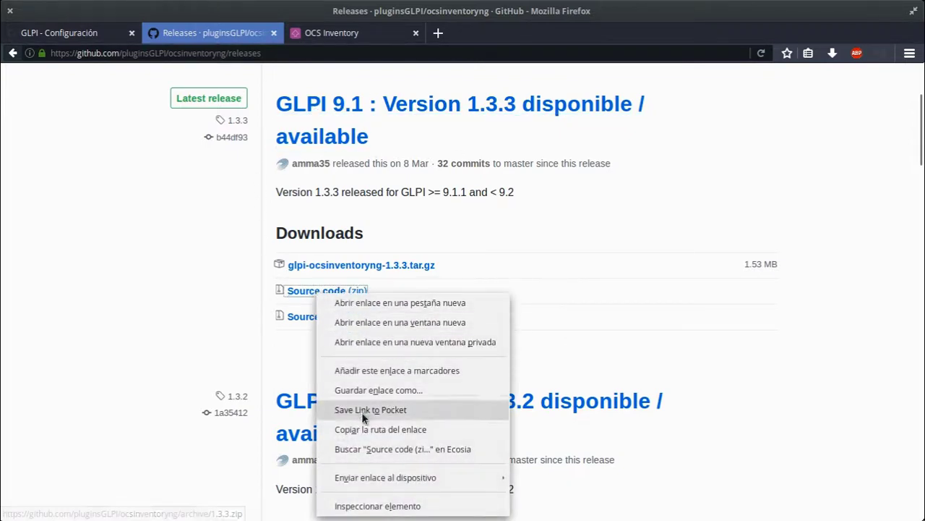
pyautogui.click(383, 429)
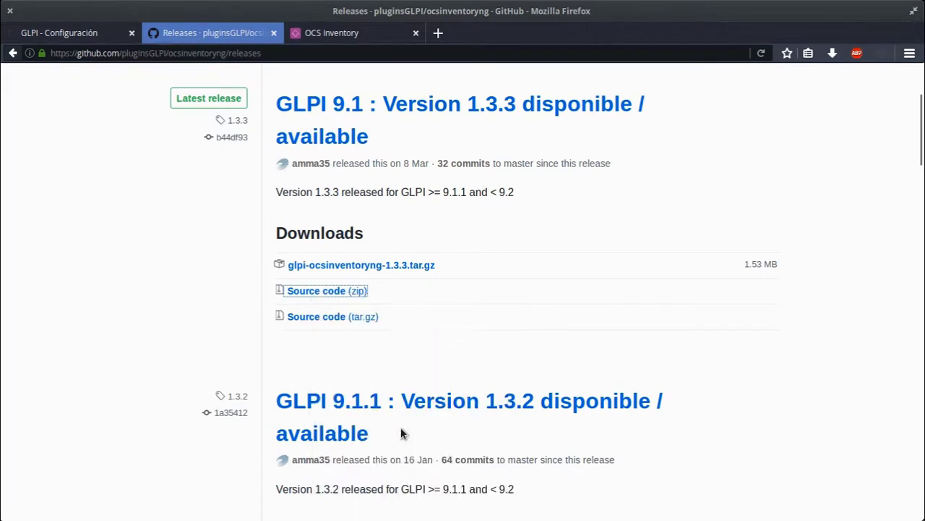
pyautogui.hotkey('alt', 'Tab')
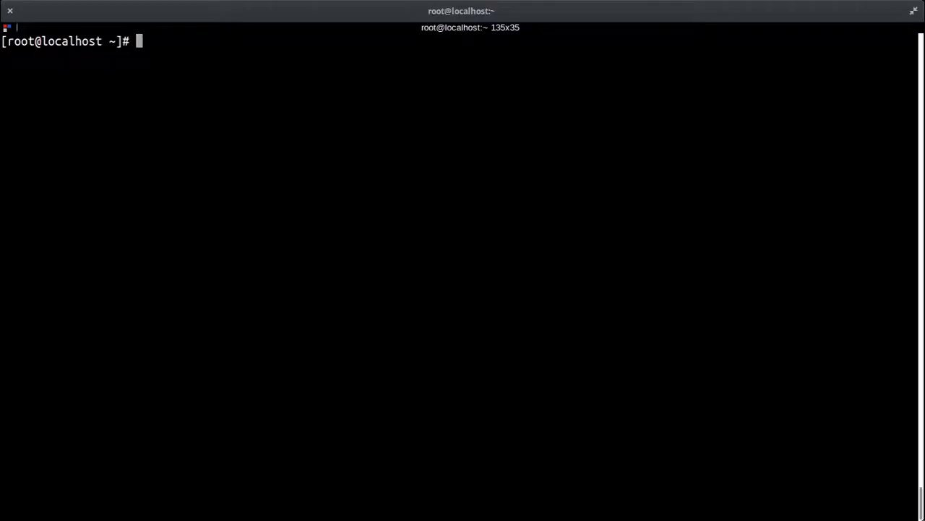
pyautogui.write('wget')
pyautogui.write('https://github.com/pluginsGLPI/ocsinventoryng/archive/1.3.3.zip')
pyautogui.press('Return')
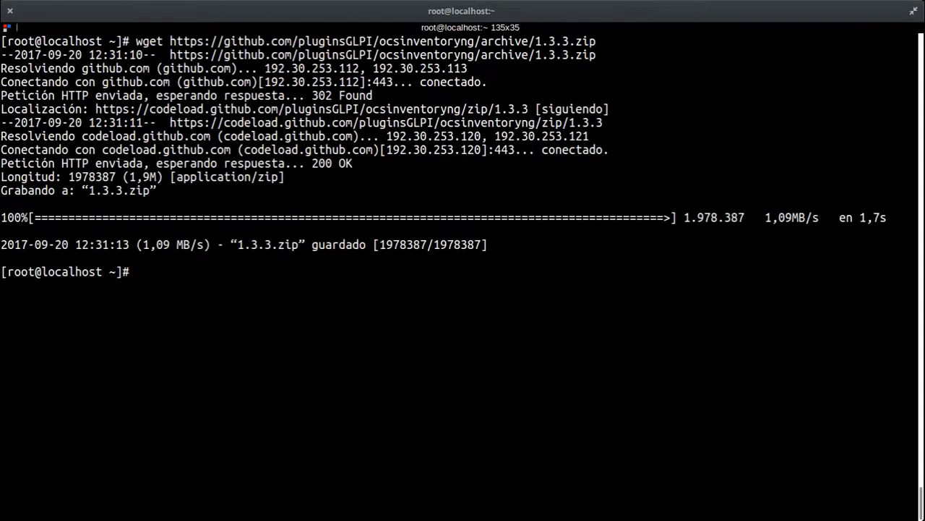
# - Extract the downloaded archive 1.3.3.zip in the home folder with unzip
pyautogui.write('tar')
pyautogui.press('BackSpace')
pyautogui.press('BackSpace')
pyautogui.press('BackSpace')
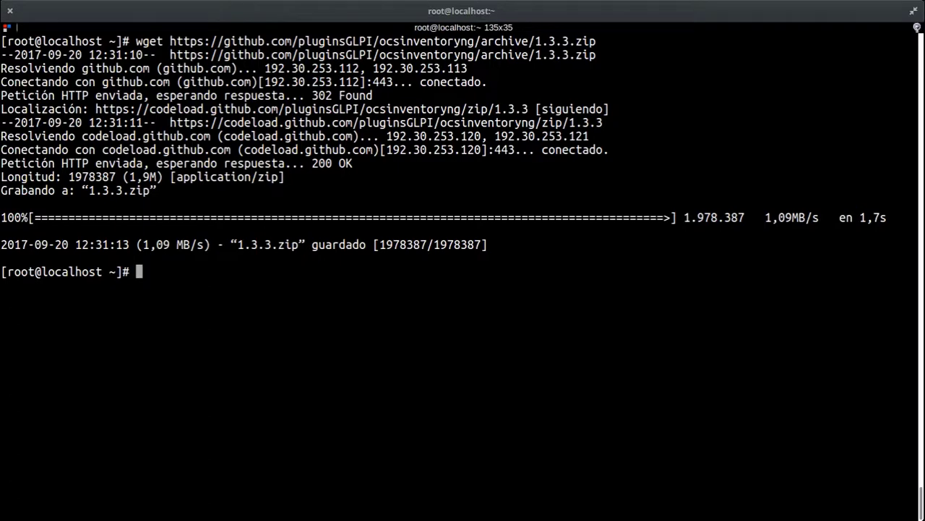
pyautogui.write('uz')
pyautogui.press('BackSpace')
pyautogui.write('nzip ')
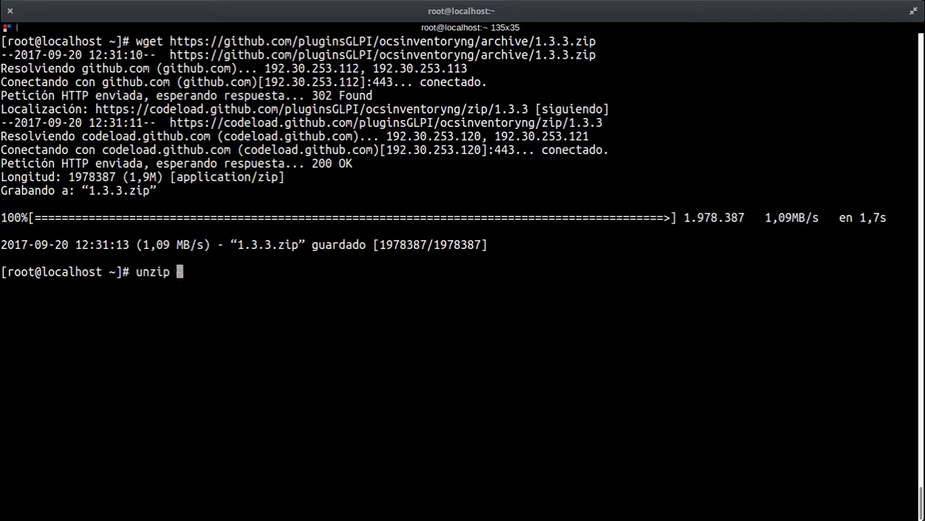
pyautogui.write('1')
pyautogui.press('Tab')
pyautogui.press('Return')
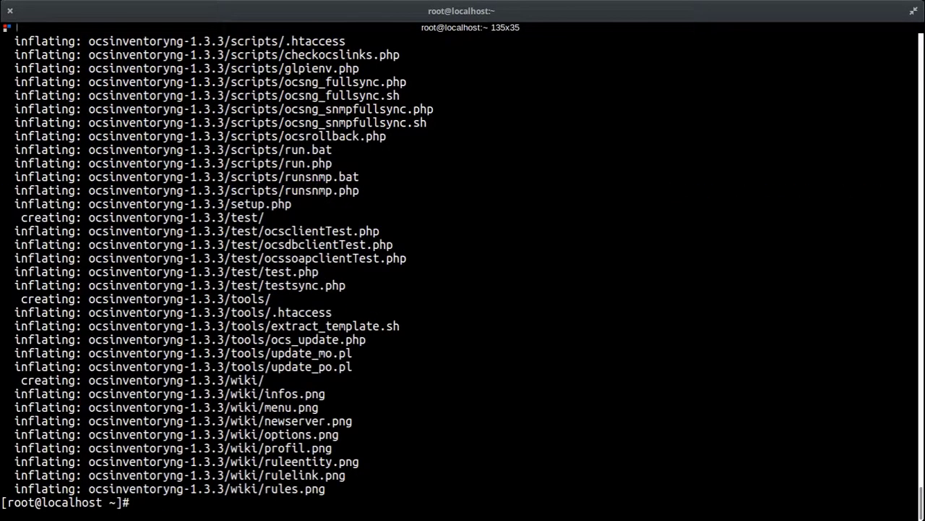
pyautogui.write('mv ocs')
pyautogui.press('Tab')
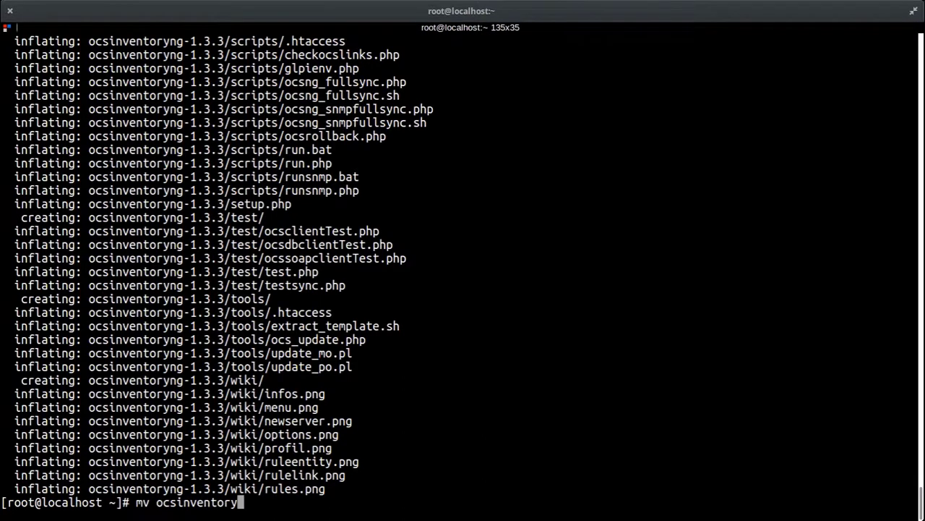
pyautogui.write('-1')
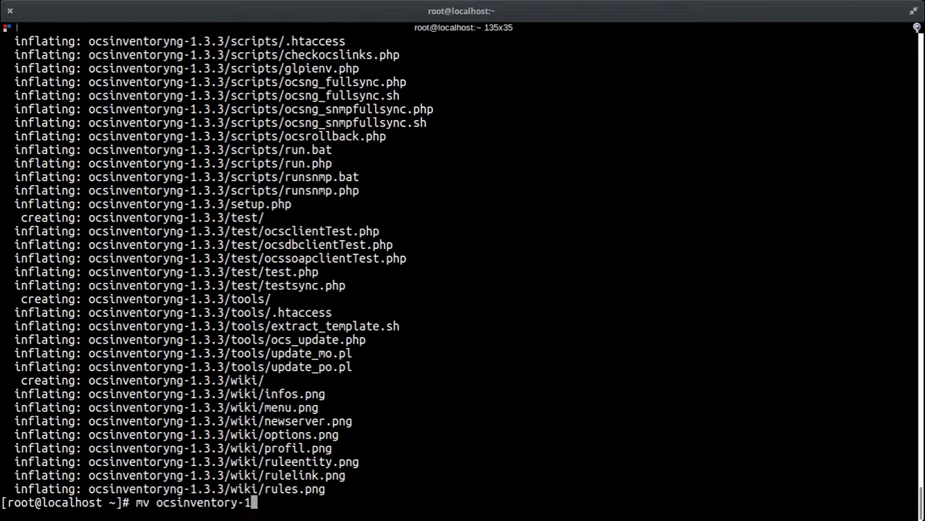
pyautogui.press('BackSpace')
pyautogui.press('BackSpace')
pyautogui.press('BackSpace')
pyautogui.press('BackSpace')
pyautogui.press('BackSpace')
pyautogui.press('BackSpace')
pyautogui.press('BackSpace')
pyautogui.press('BackSpace')
pyautogui.press('BackSpace')
pyautogui.press('BackSpace')
pyautogui.press('BackSpace')
pyautogui.press('BackSpace')
pyautogui.press('BackSpace')
pyautogui.press('BackSpace')
pyautogui.press('BackSpace')
pyautogui.press('BackSpace')
pyautogui.press('BackSpace')
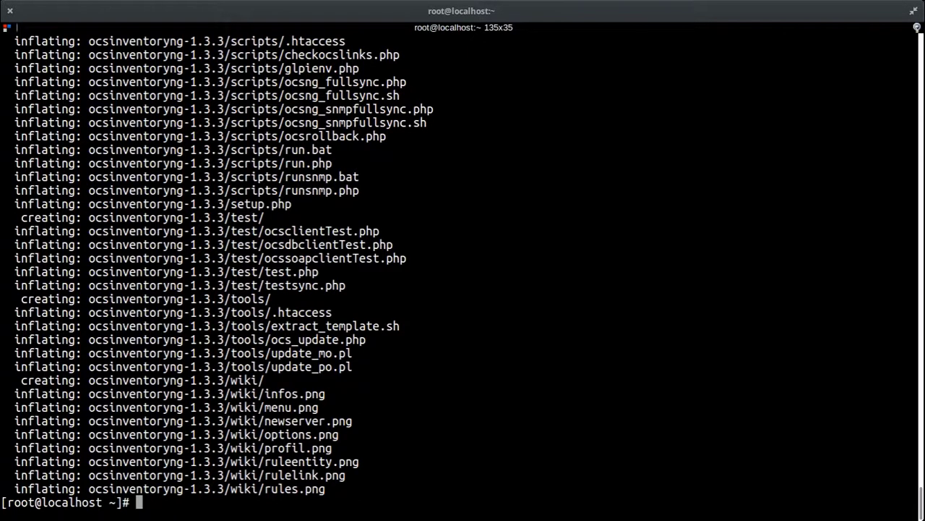
# - List the home folder's contents and move ocsinventoryng-1.3.3 to /var/www/html/glpi/plugins/ocsinventoryng
pyautogui.write('ls')
pyautogui.press('Return')
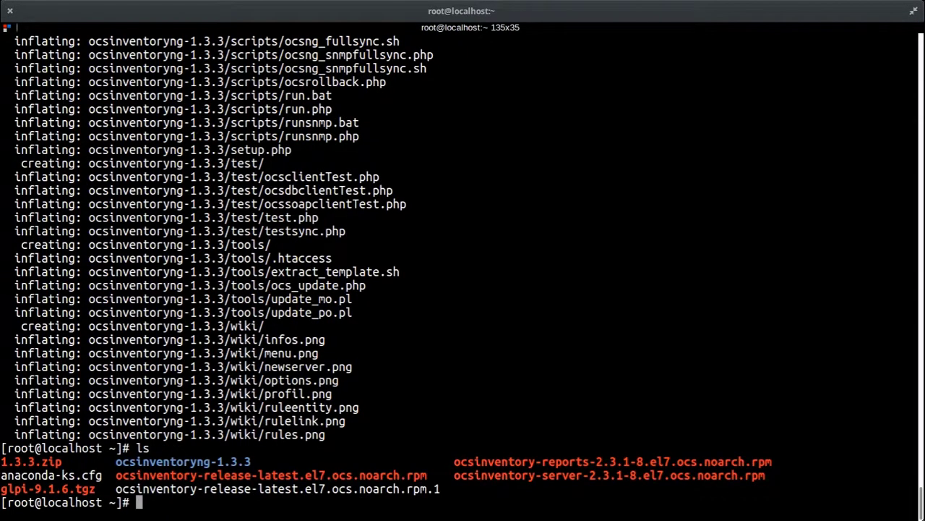
pyautogui.write('mv ocsins')
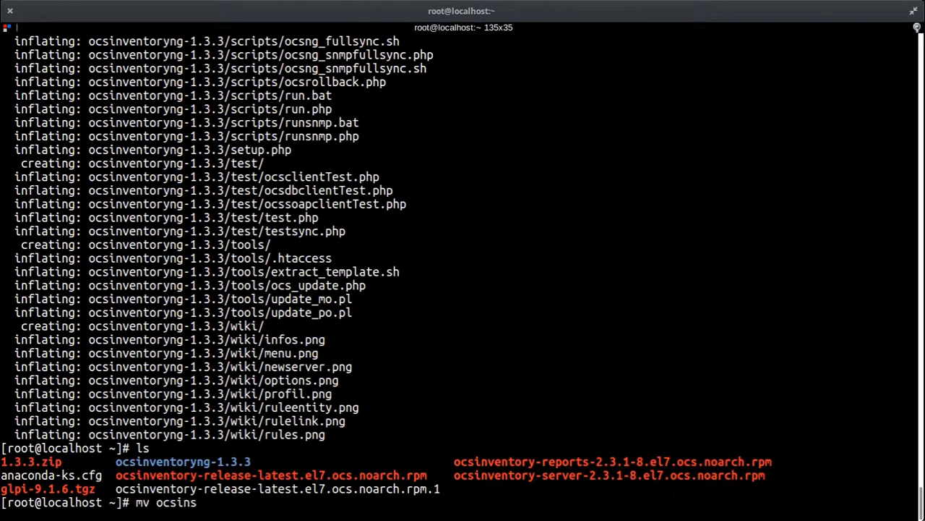
pyautogui.press('BackSpace')
pyautogui.press('BackSpace')
pyautogui.press('BackSpace')
pyautogui.write('inventory-1.3')
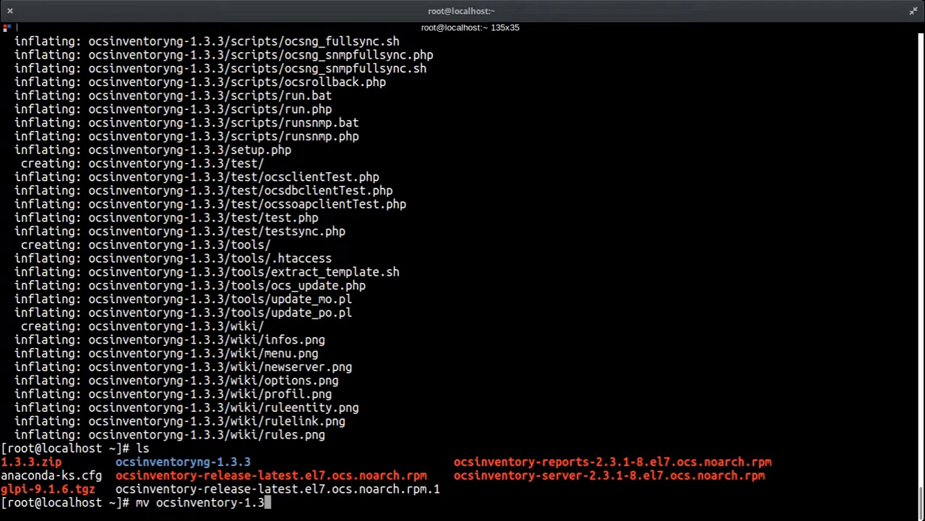
pyautogui.write('.3')
pyautogui.press('Left')
pyautogui.press('Left')
pyautogui.press('Left')
pyautogui.press('Left')
pyautogui.press('Left')
pyautogui.press('Left')
pyautogui.write('ng')
pyautogui.press('End')
pyautogui.write('/')
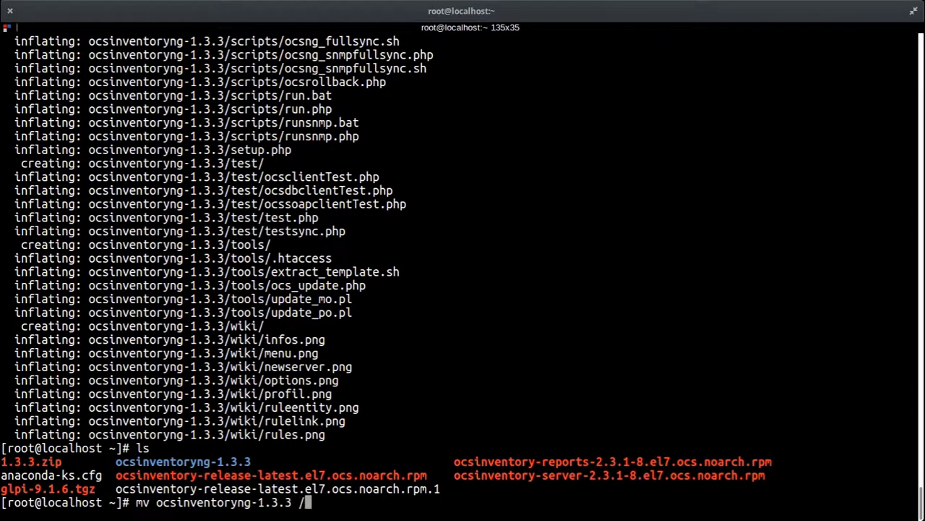
pyautogui.write('var/www/')
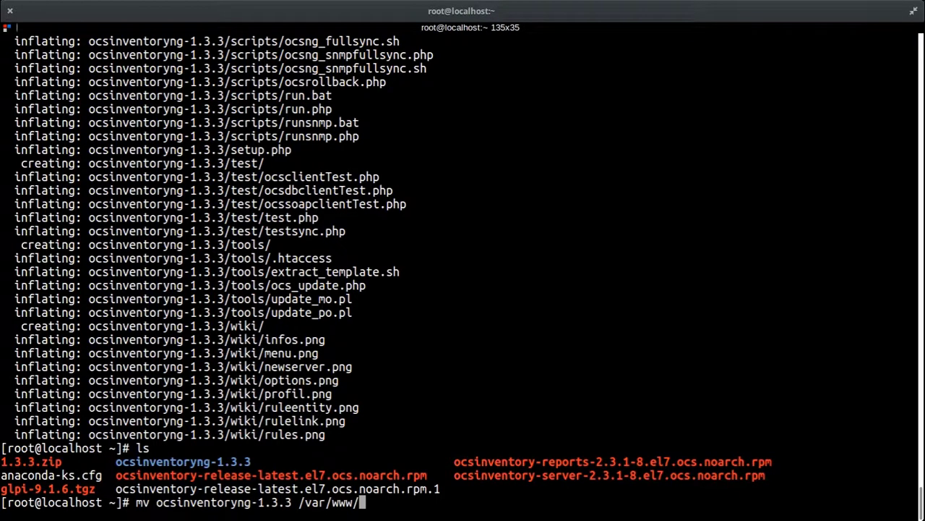
pyautogui.write('html/glpi/')
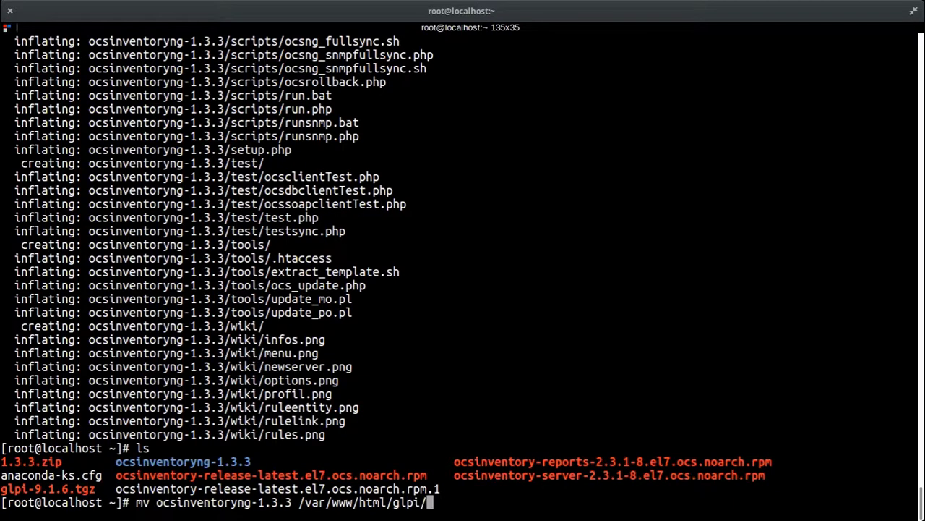
pyautogui.write('plugins/')
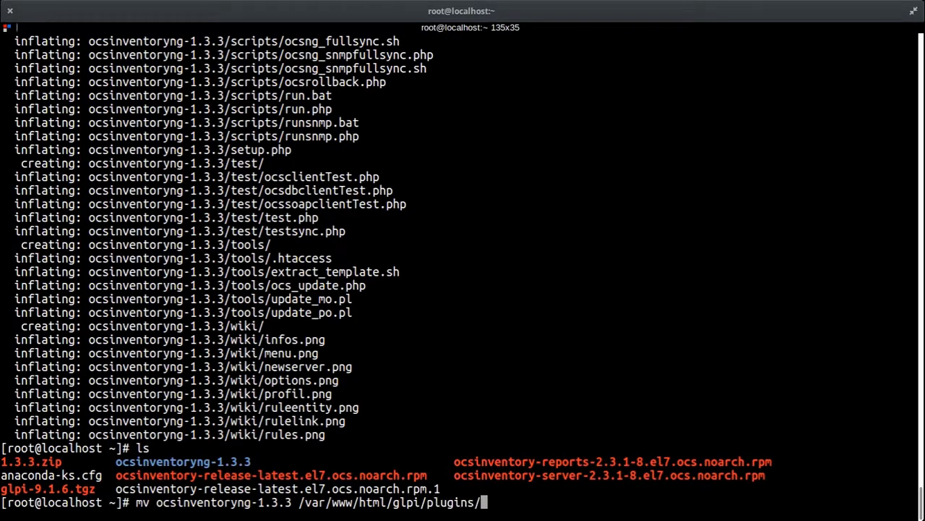
pyautogui.write('ocsinven')
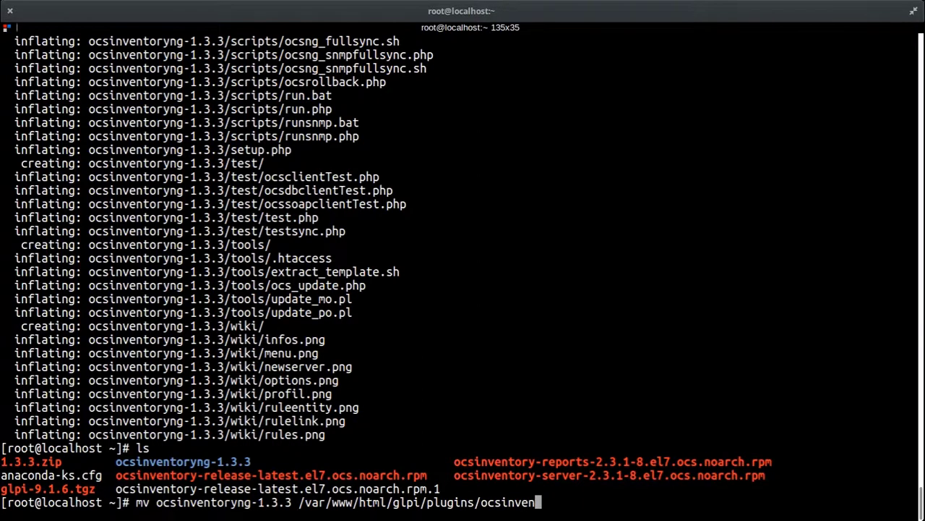
pyautogui.write('toryng')
pyautogui.press('Return')
# - Try to change the owner of /var/www/html/glpi/plugins/ocsinventoryng recursively to apache:apache
pyautogui.write('chn')
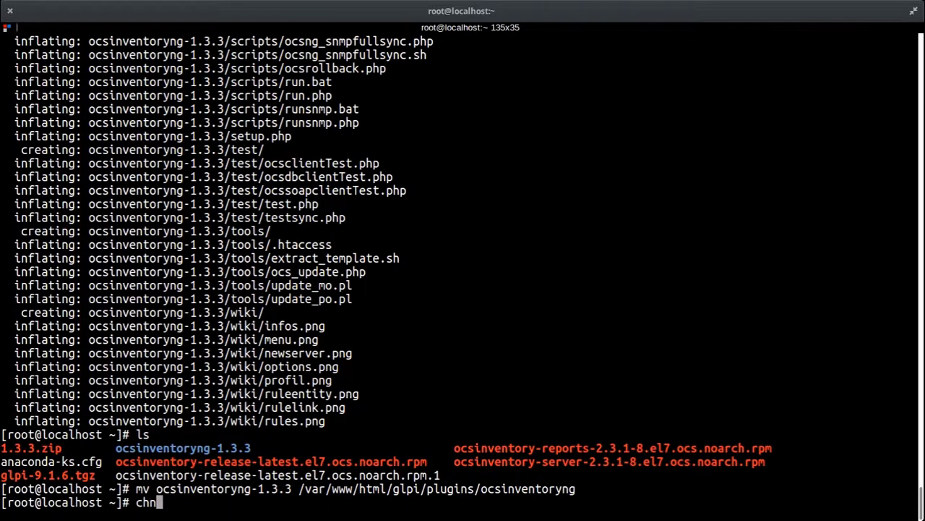
pyautogui.press('BackSpace')
pyautogui.write('won apahc')
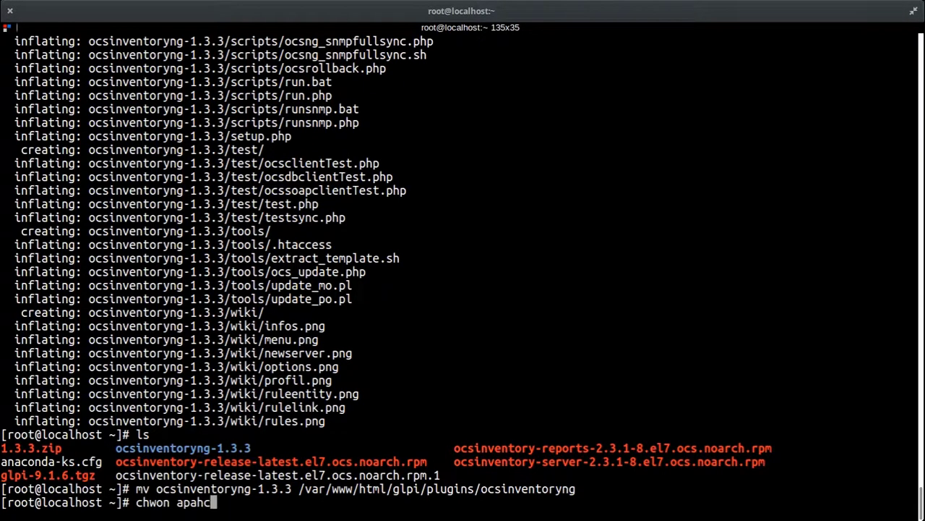
pyautogui.press('BackSpace')
pyautogui.press('BackSpace')
pyautogui.write('che:apache -R /')
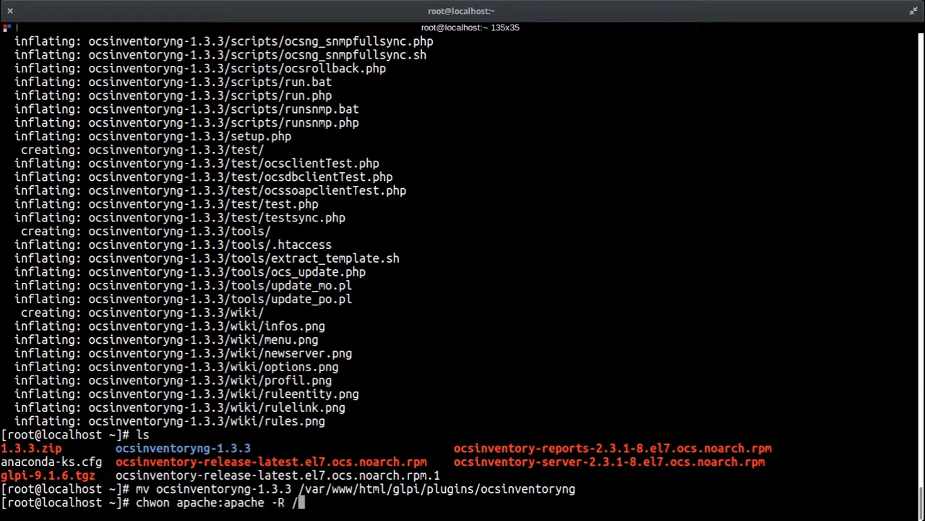
pyautogui.write('var/www/gpl')
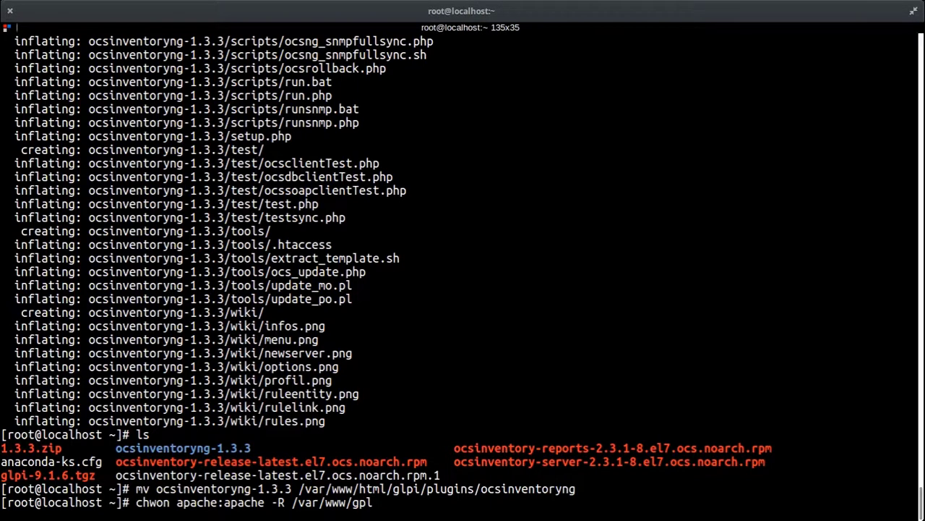
pyautogui.press('BackSpace')
pyautogui.press('BackSpace')
pyautogui.press('BackSpace')
pyautogui.write('html/glpi/plugins/')
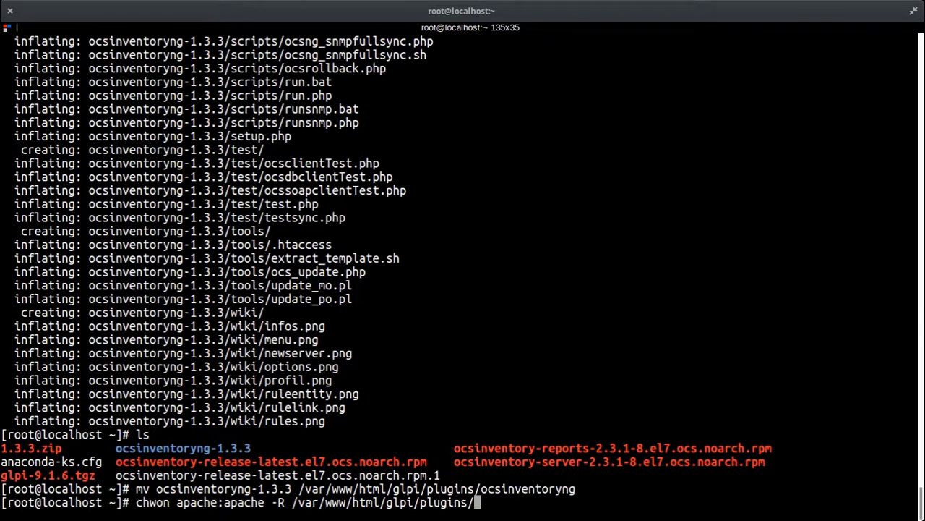
pyautogui.write('ocs')
pyautogui.press('Tab')
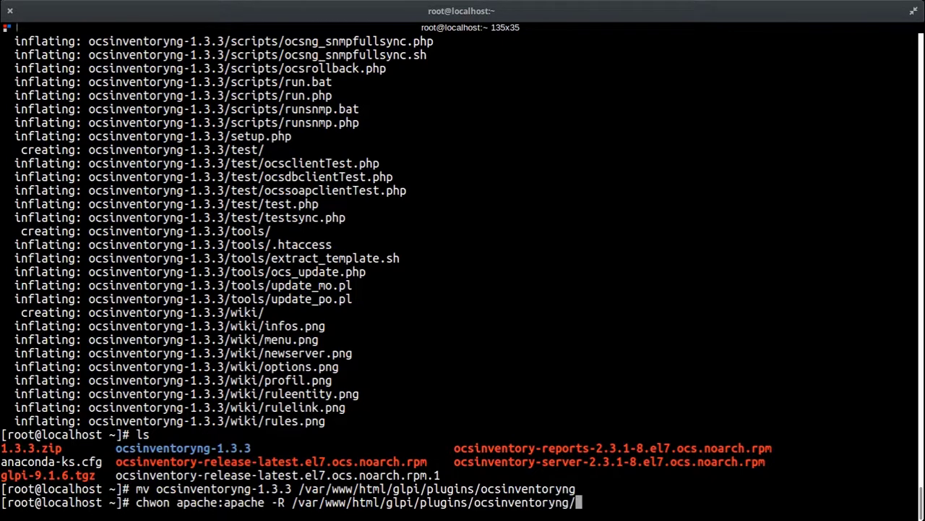
pyautogui.press('BackSpace')
pyautogui.press('Return')
# - Correct the misspelled command name to chown and rerun the recursive apache:apache ownership change on the ocsinventoryng plugin folder
pyautogui.press('Up')
pyautogui.press('Home')
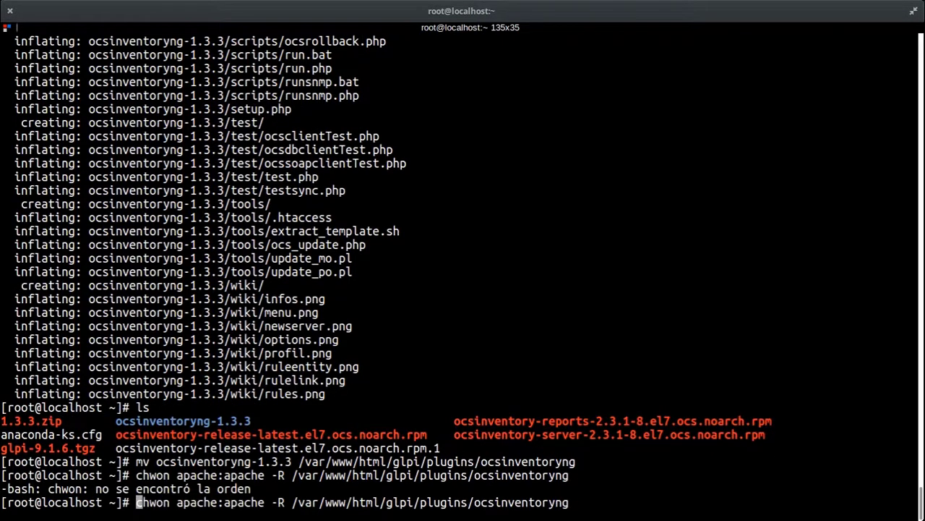
pyautogui.press('Right')
pyautogui.press('Right')
pyautogui.press('Delete')
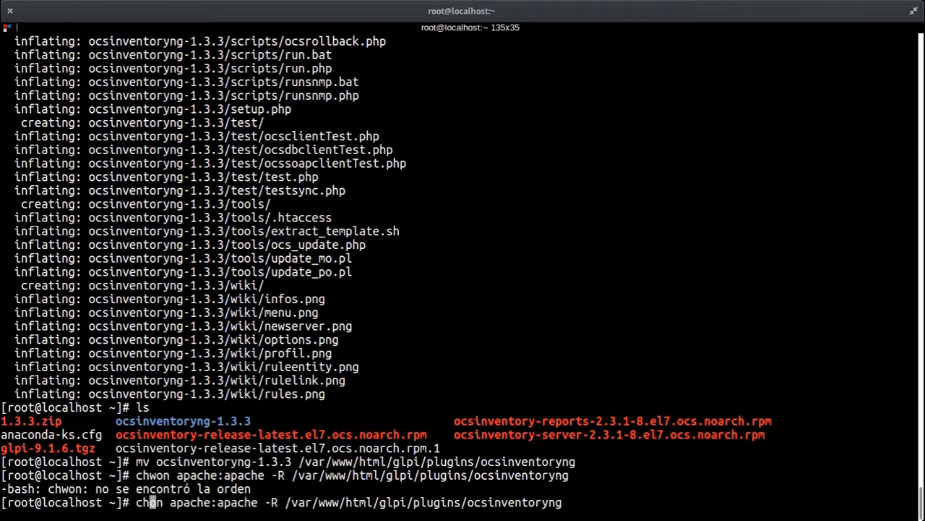
pyautogui.press('Right')
pyautogui.write('w')
pyautogui.press('Return')
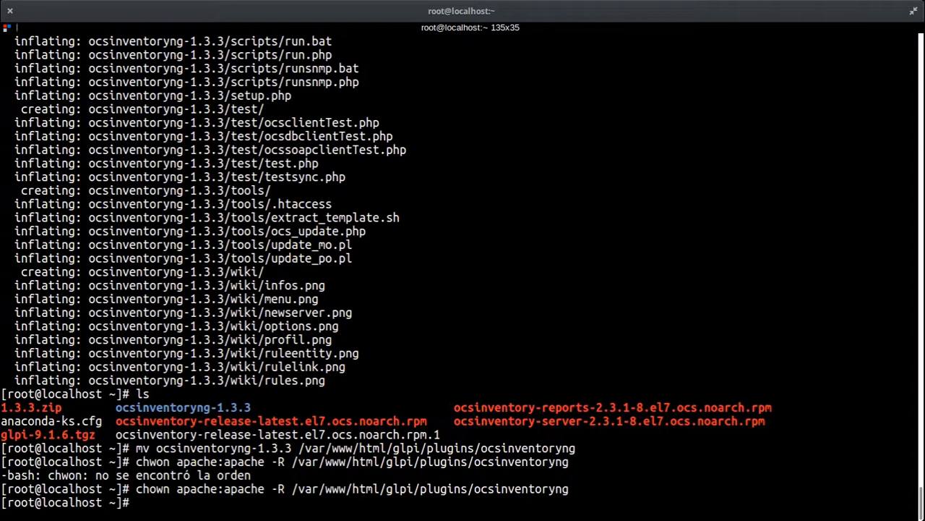
# - Switch to GLPI in Firefox, reload the plugin list, and install and activate the OCS Inventory NG plugin
pyautogui.hotkey('alt', 'Tab')
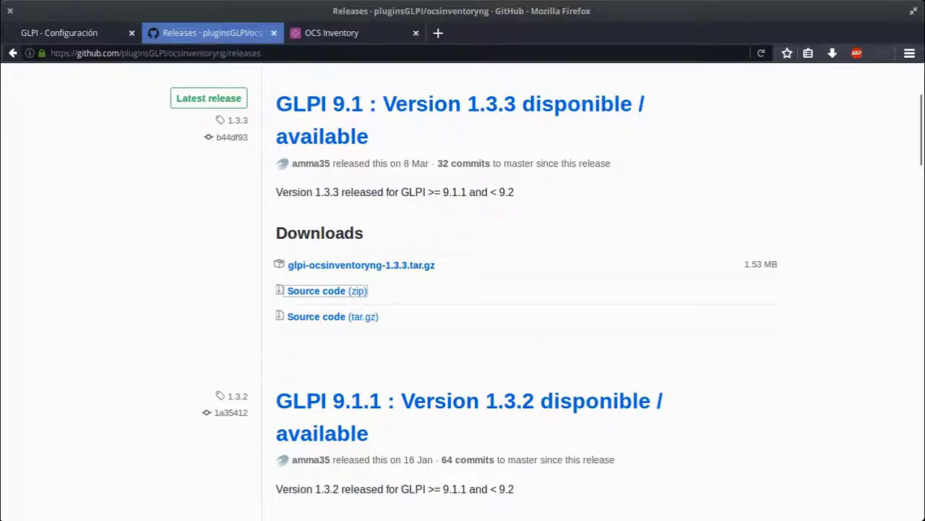
pyautogui.click(29, 34)
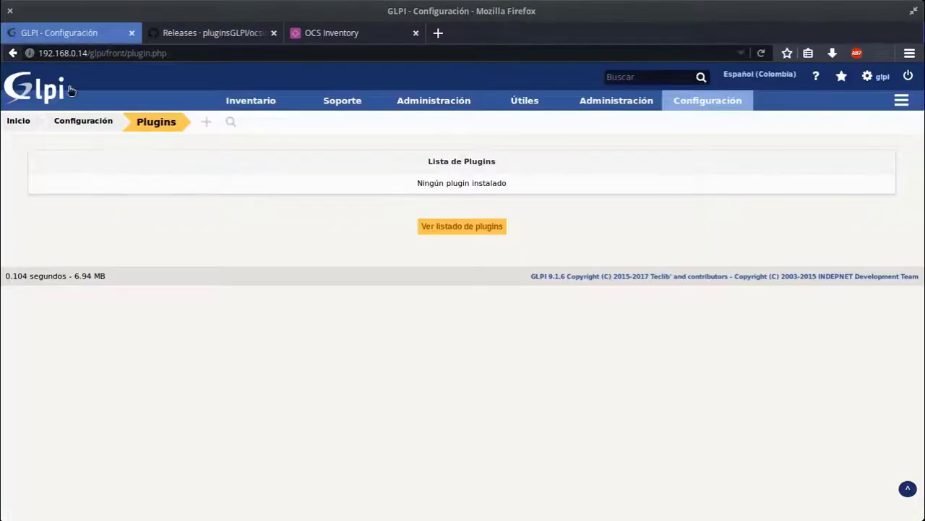
pyautogui.press('F5')
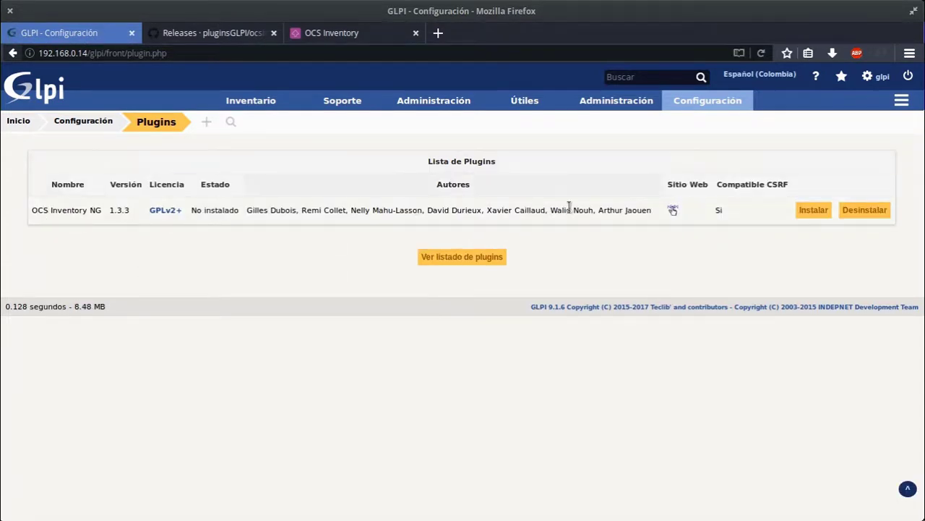
pyautogui.click(827, 217)
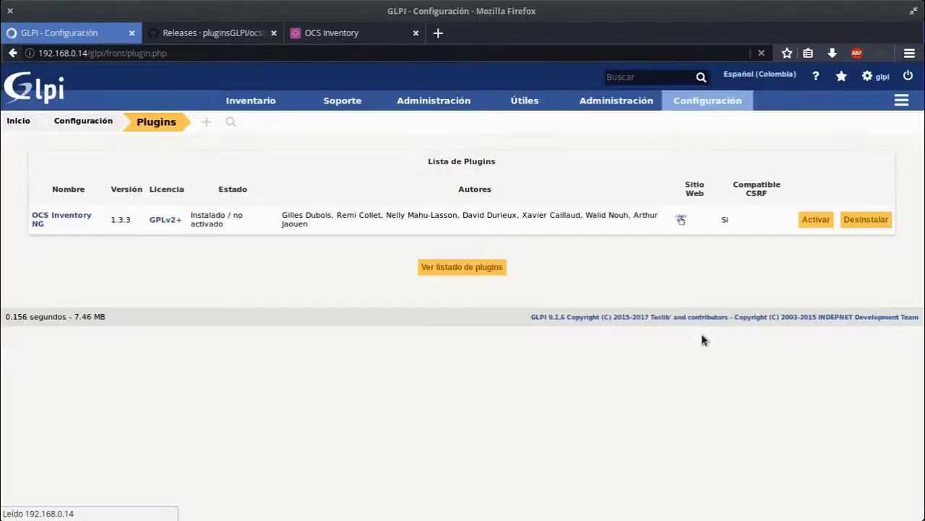
pyautogui.click(816, 222)
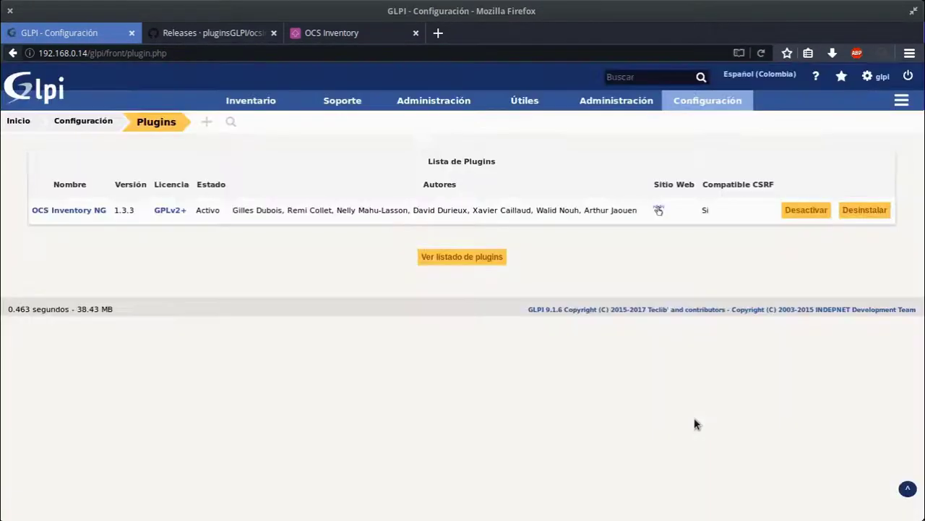
# - Open the OCS Inventory NG plugin's OCSNG servers configuration and start a new server entry
pyautogui.click(90, 210)
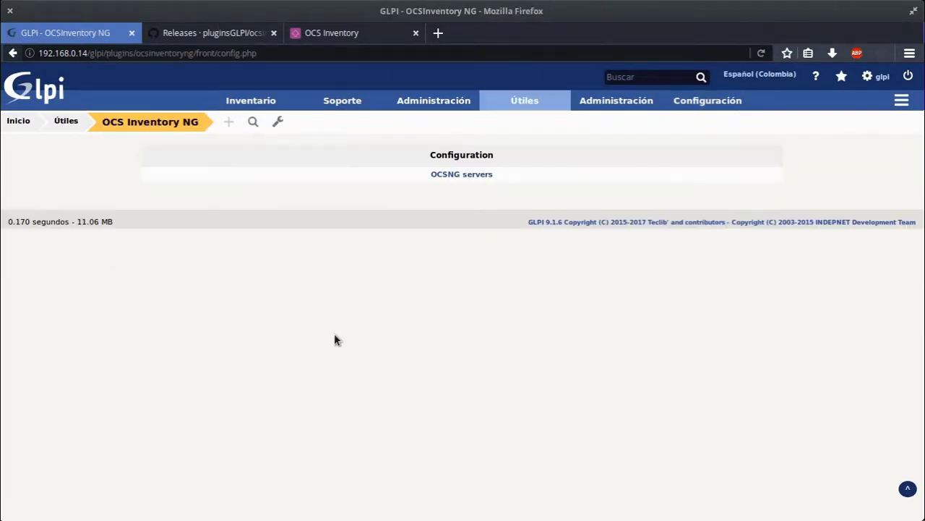
pyautogui.click(457, 175)
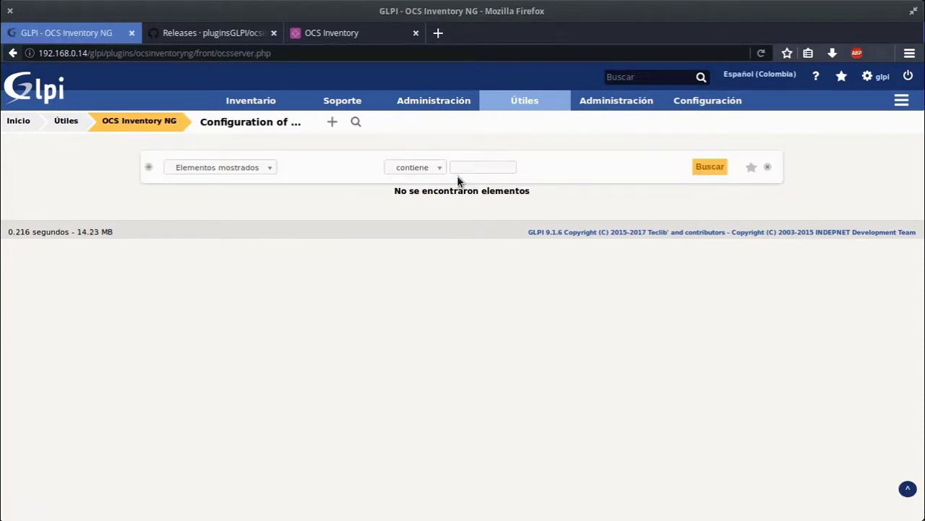
pyautogui.click(332, 122)
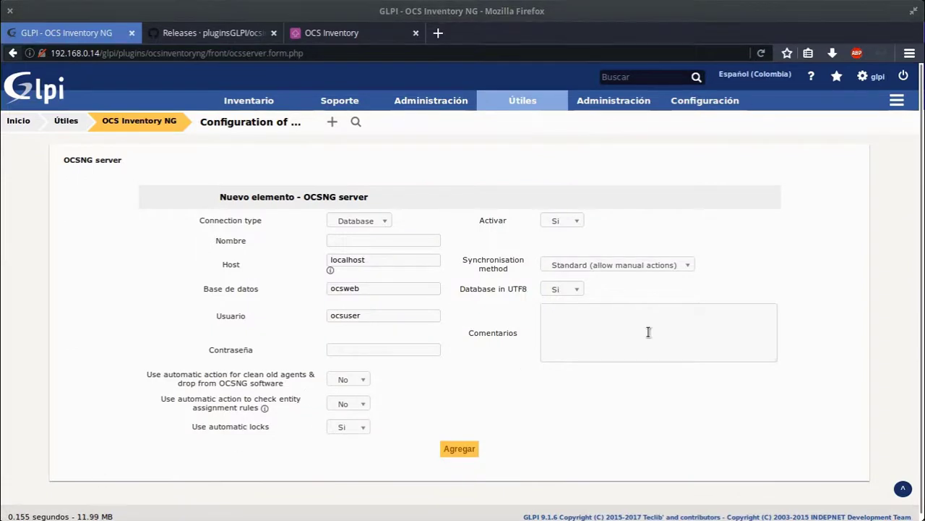
# - Name the new OCSNG server "Servidor Local" and set its host to 127.0.0.1
pyautogui.click(363, 240)
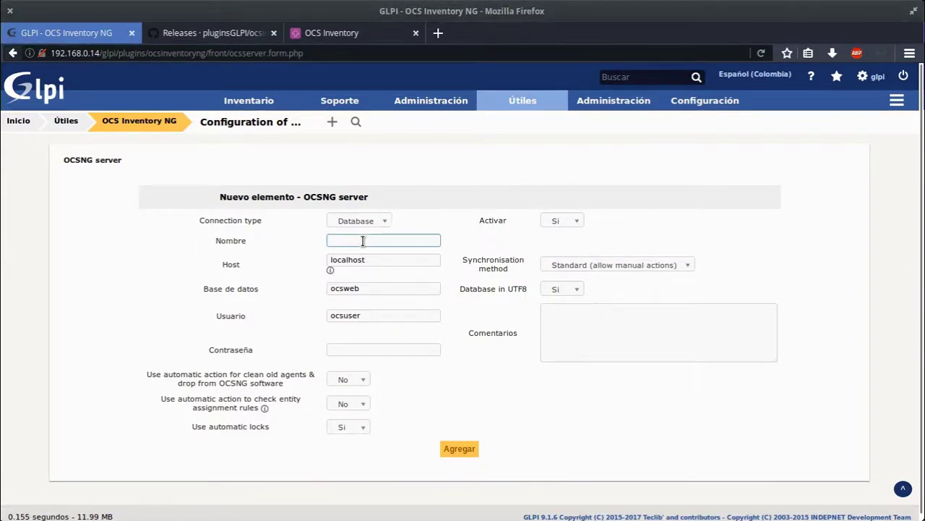
pyautogui.write('Servidor Local')
pyautogui.press('Tab')
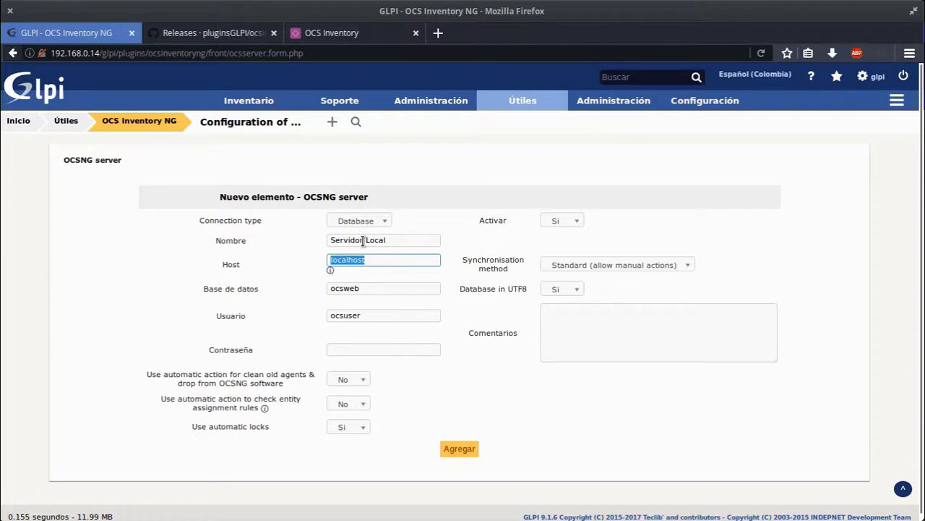
pyautogui.write('127.0.0.1')
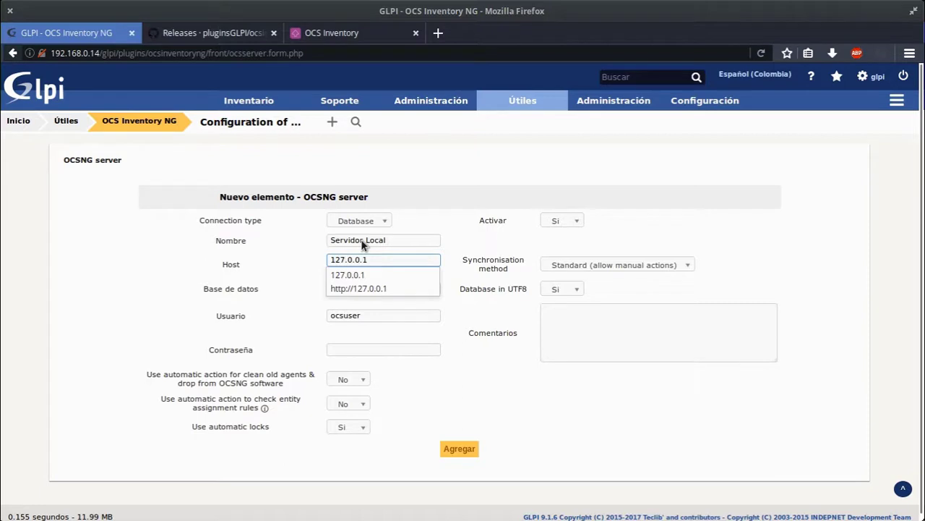
pyautogui.press('Tab')
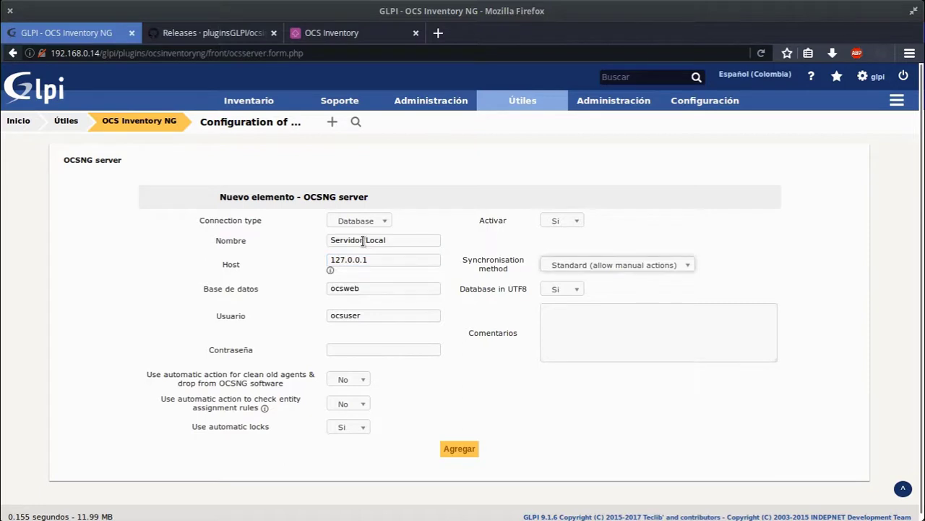
# - Set the server's database to ocs and its user to root, and enter the database password
pyautogui.doubleClick(367, 289)
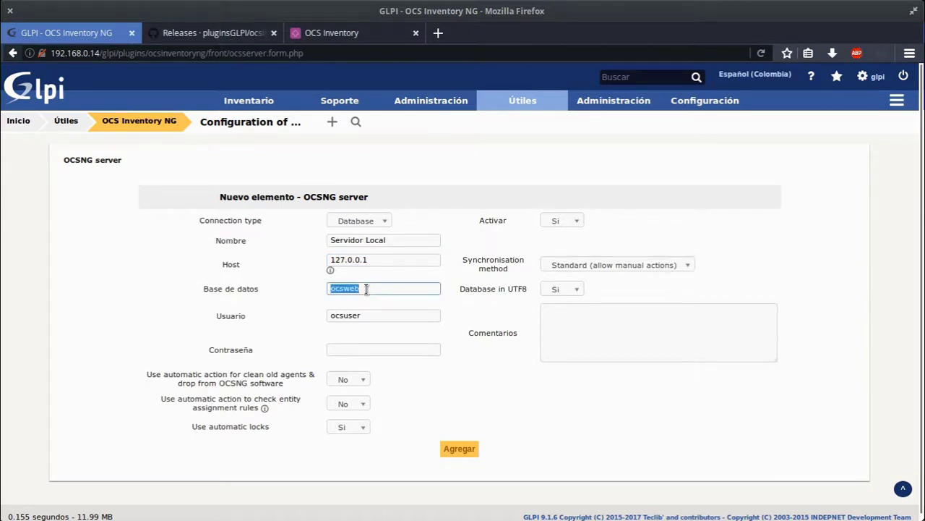
pyautogui.write('ocs')
pyautogui.press('Tab')
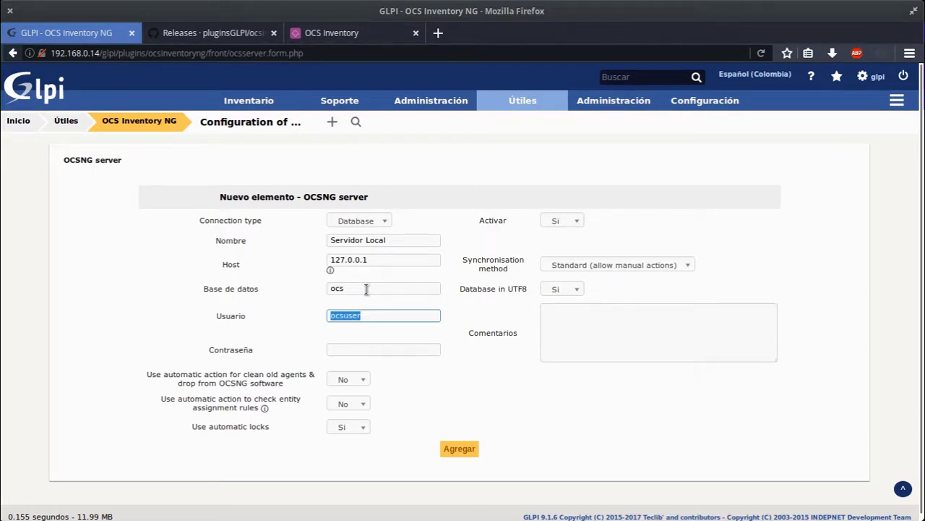
pyautogui.write('root')
pyautogui.press('Tab')
pyautogui.press('Tab')
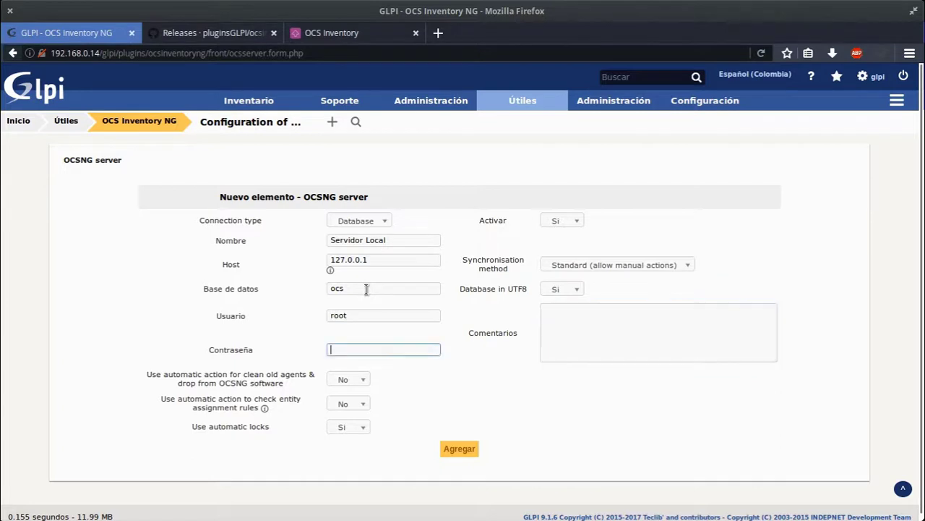
pyautogui.write('*********')
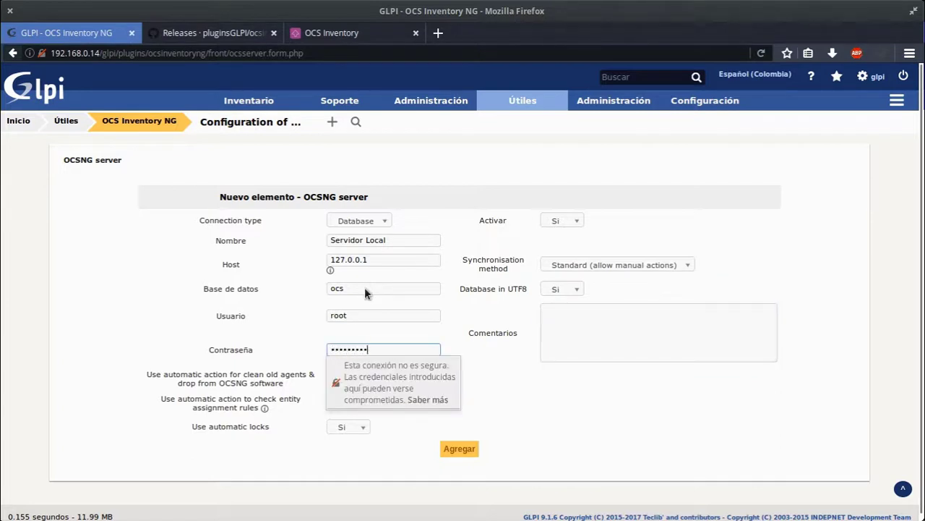
pyautogui.click(675, 223)
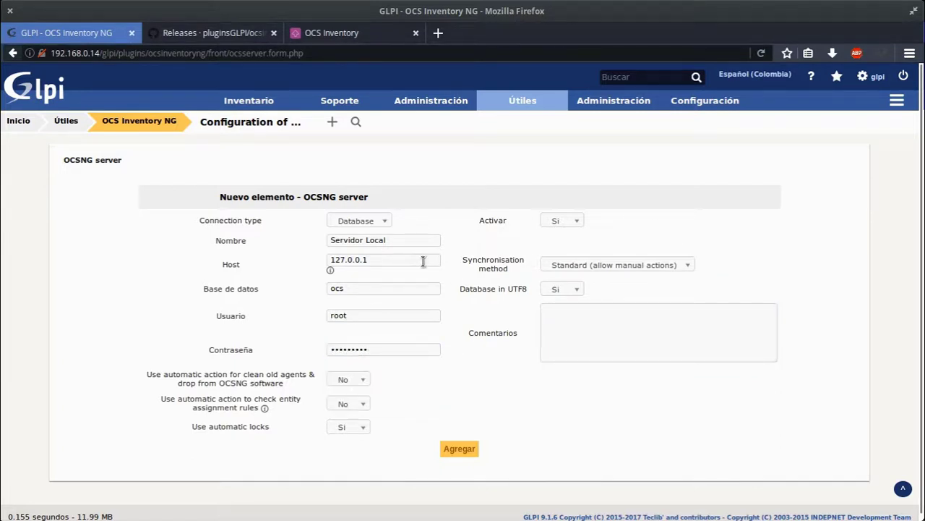
pyautogui.moveTo(427, 259); pyautogui.dragTo(310, 259)
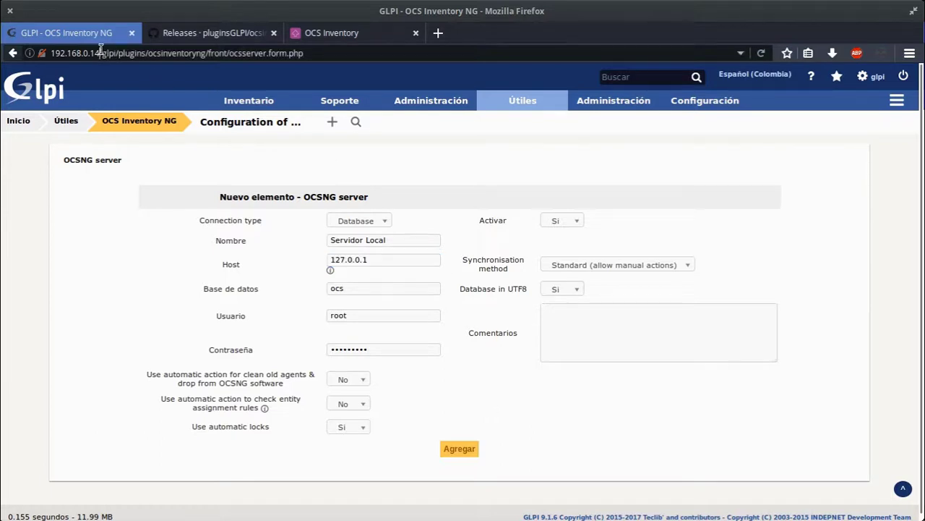
pyautogui.moveTo(99, 53); pyautogui.dragTo(50, 52)
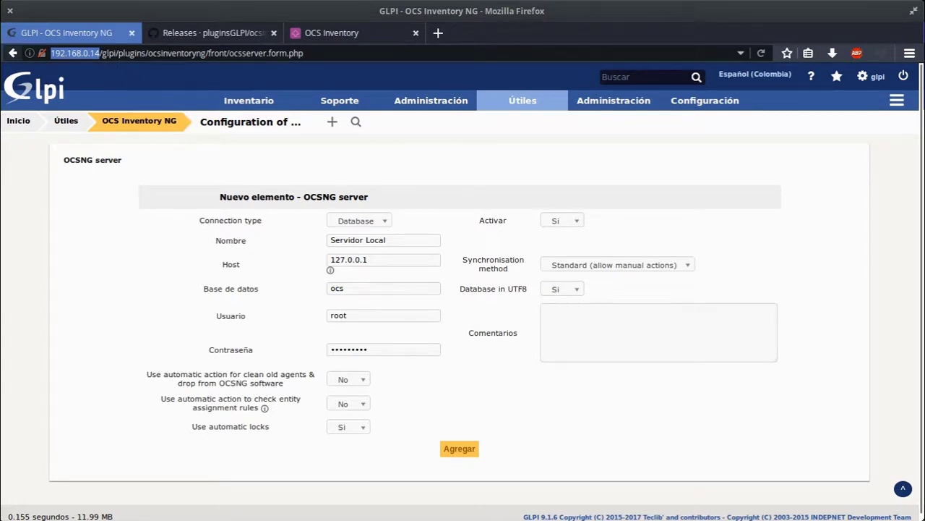
# - Add the OCSNG server, open the Servidor Local record and check its database connection test
pyautogui.click(459, 448)
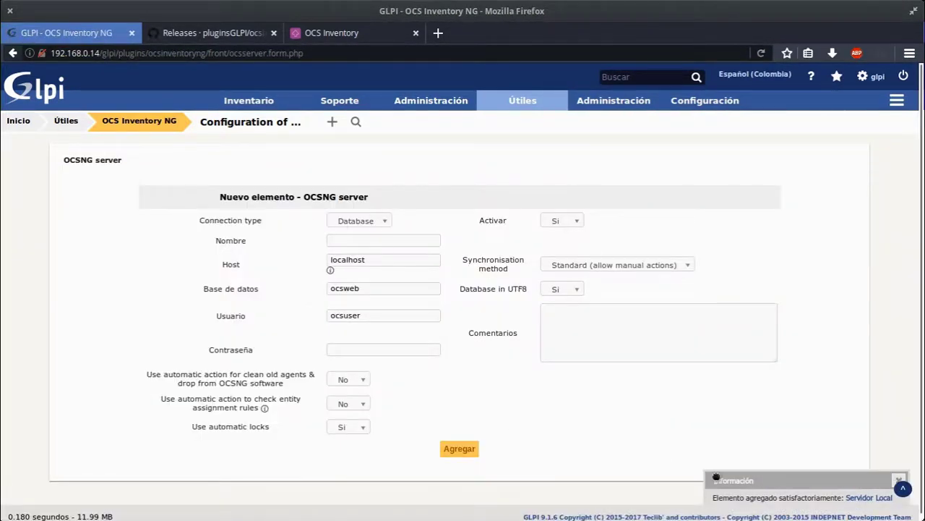
pyautogui.click(856, 497)
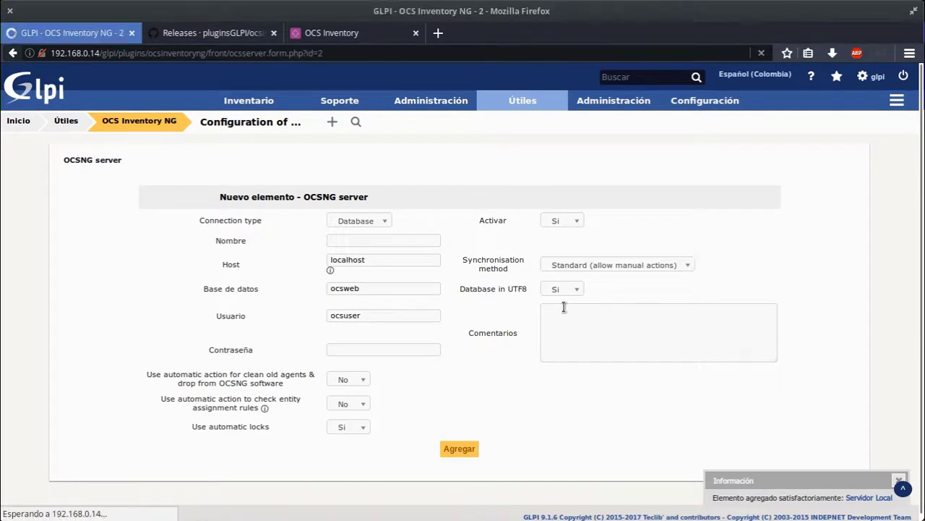
pyautogui.click(100, 219)
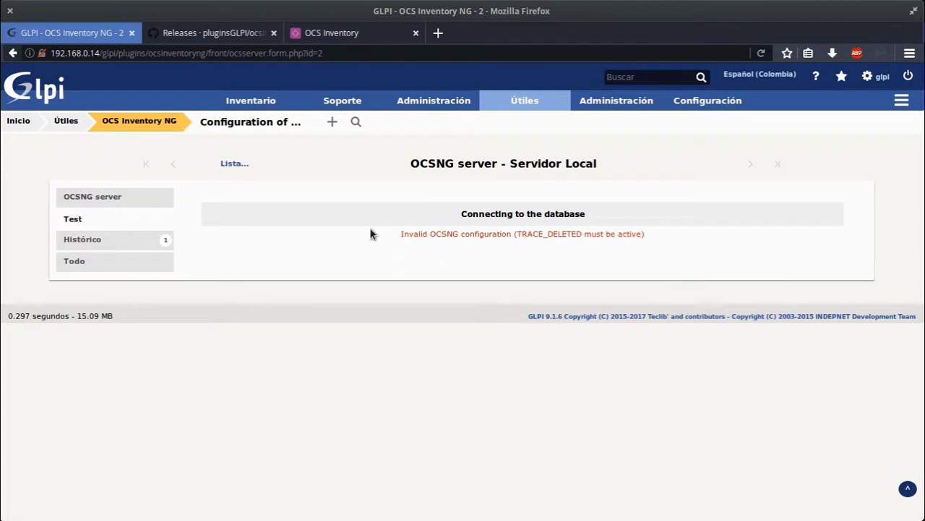
pyautogui.moveTo(370, 234); pyautogui.dragTo(633, 244)
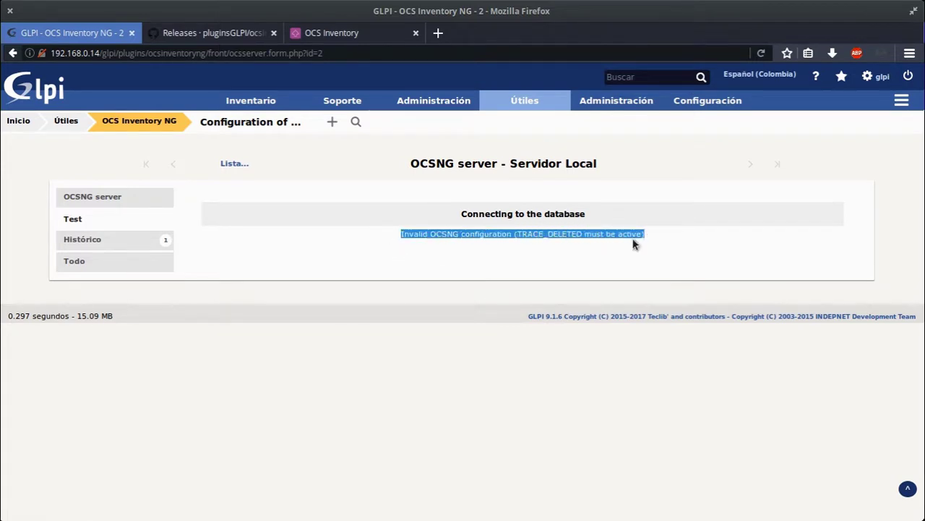
pyautogui.click(442, 233)
# - Switch to the OCS Inventory web console and open its general configuration page
pyautogui.click(331, 35)
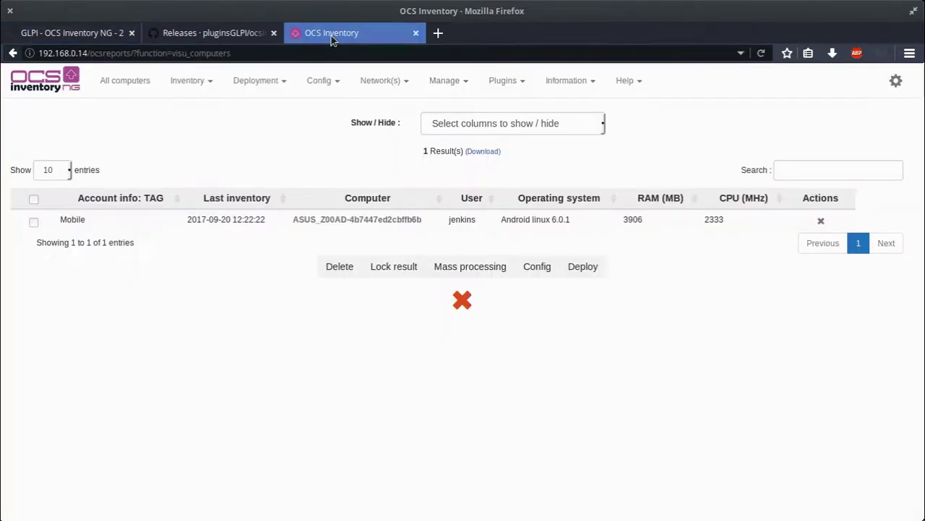
pyautogui.click(319, 80)
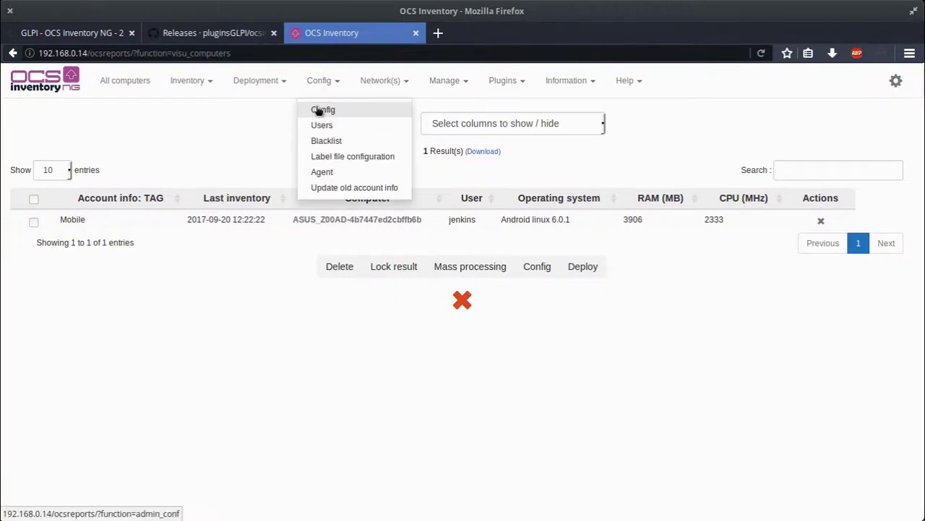
pyautogui.click(320, 110)
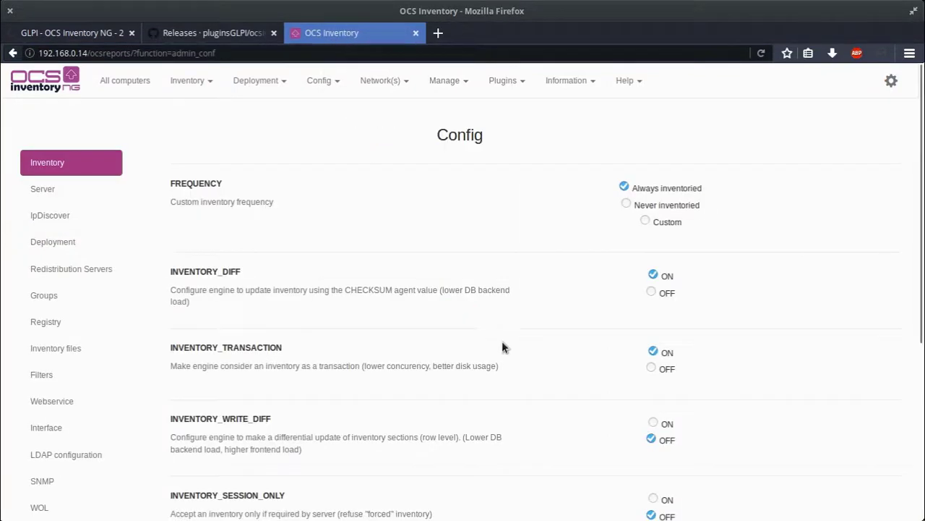
# - Search the OCS Inventory configuration for the TRACE_DELETED setting required by the GLPI connection test
pyautogui.scroll(-5, 501, 345)
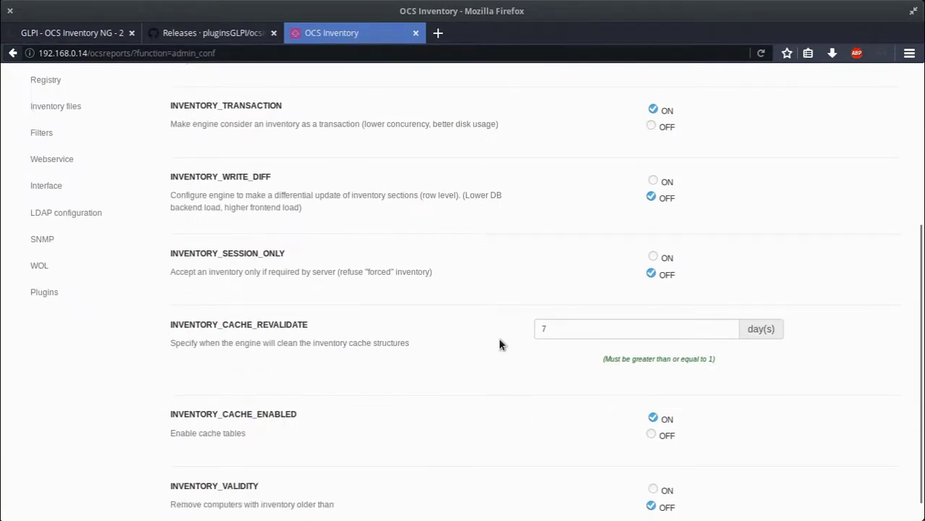
pyautogui.click(90, 40)
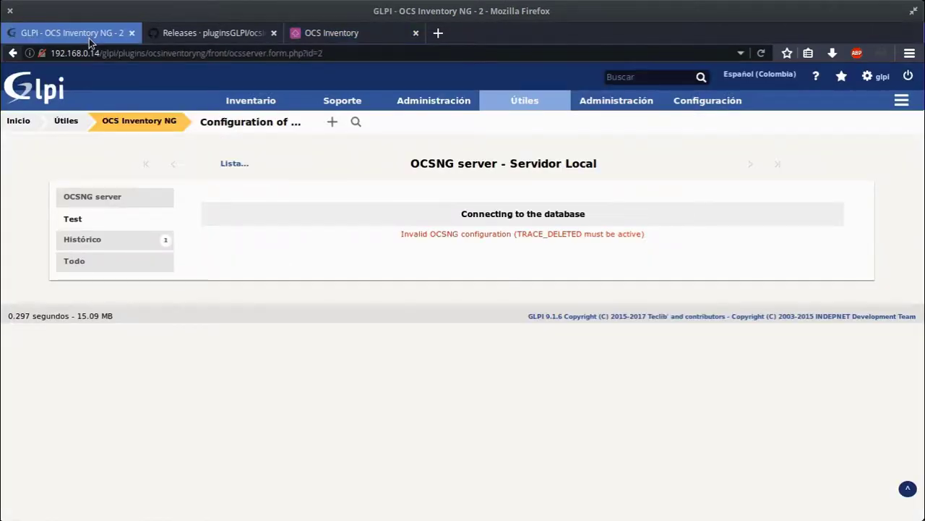
pyautogui.click(339, 35)
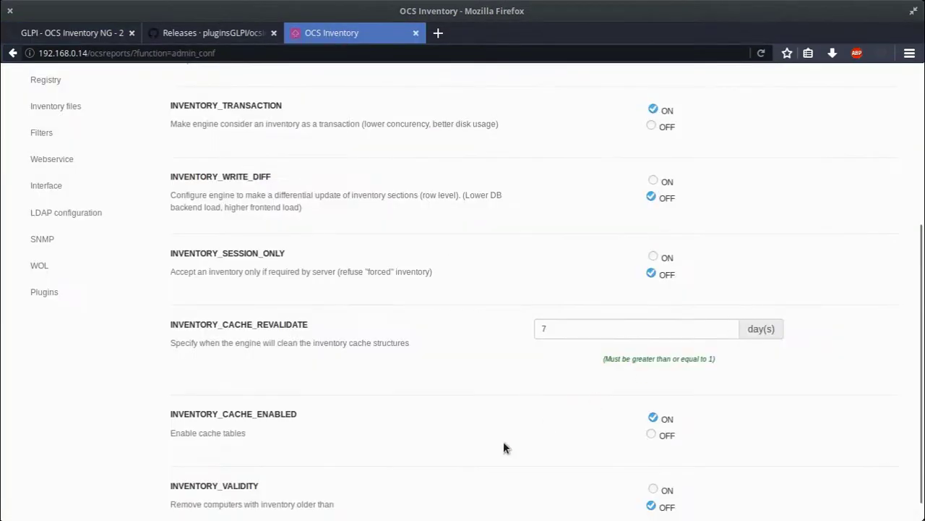
pyautogui.scroll(-1, 484, 441)
pyautogui.scroll(5, 462, 423)
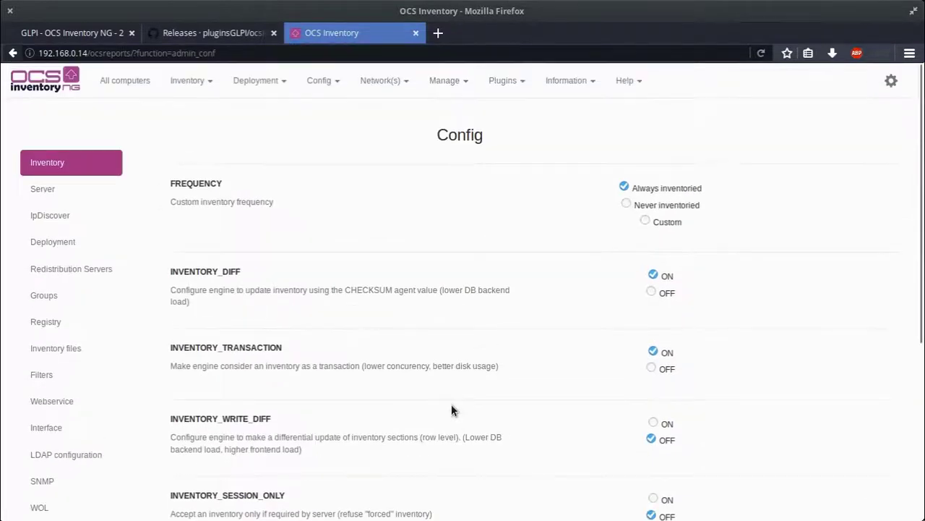
pyautogui.click(44, 188)
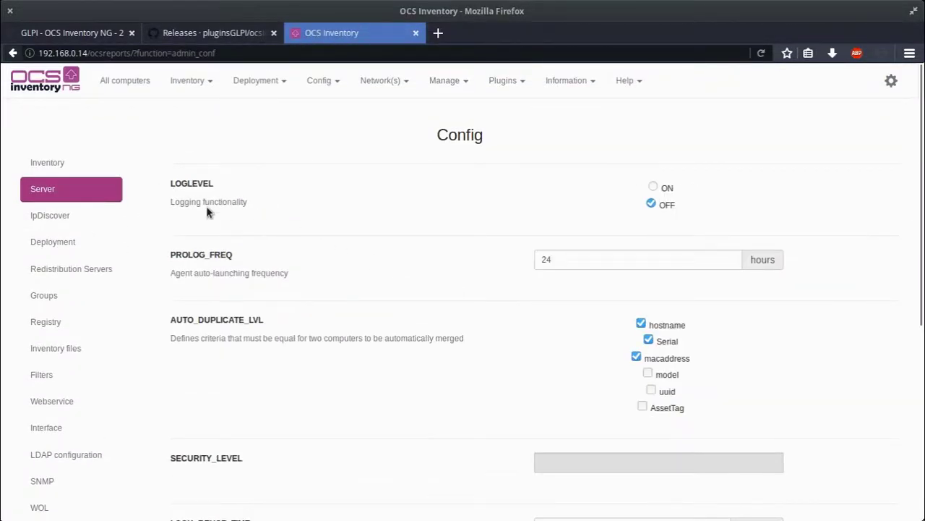
pyautogui.click(57, 165)
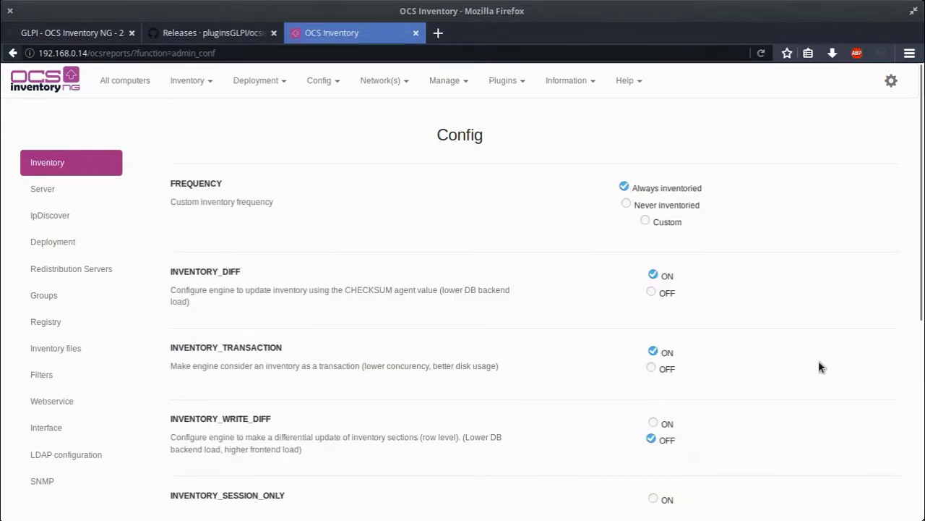
pyautogui.hotkey('ctrl', 'f')
pyautogui.write('Trace')
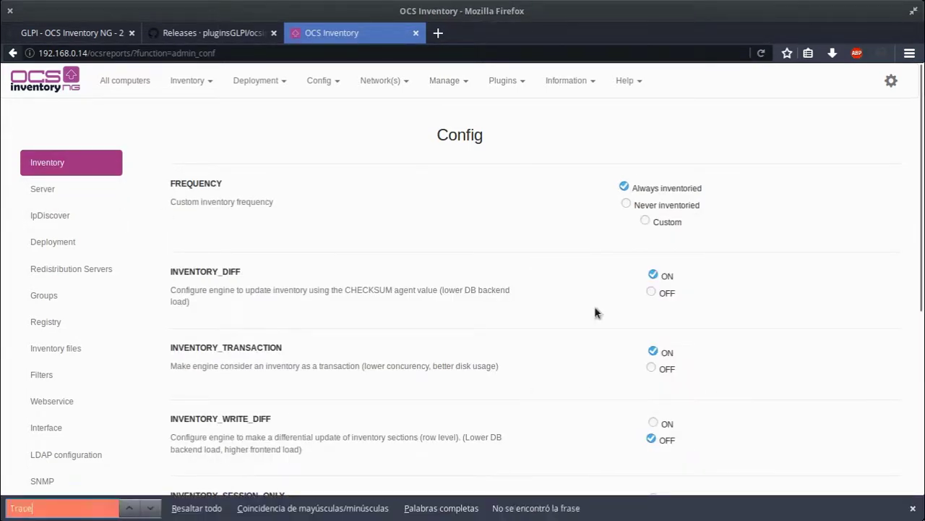
# - Set TRACE_DELETED to ON in the OCS server configuration and update the settings
pyautogui.click(31, 185)
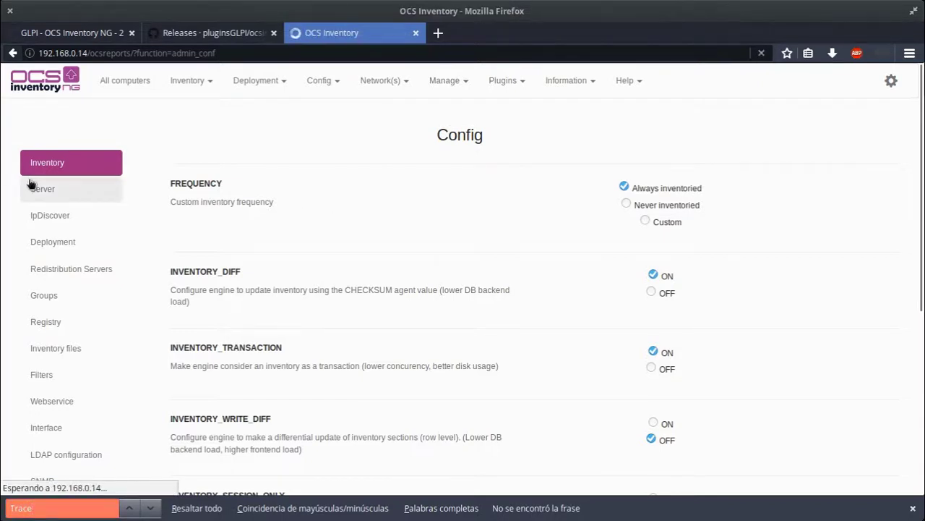
pyautogui.scroll(-2, 399, 394)
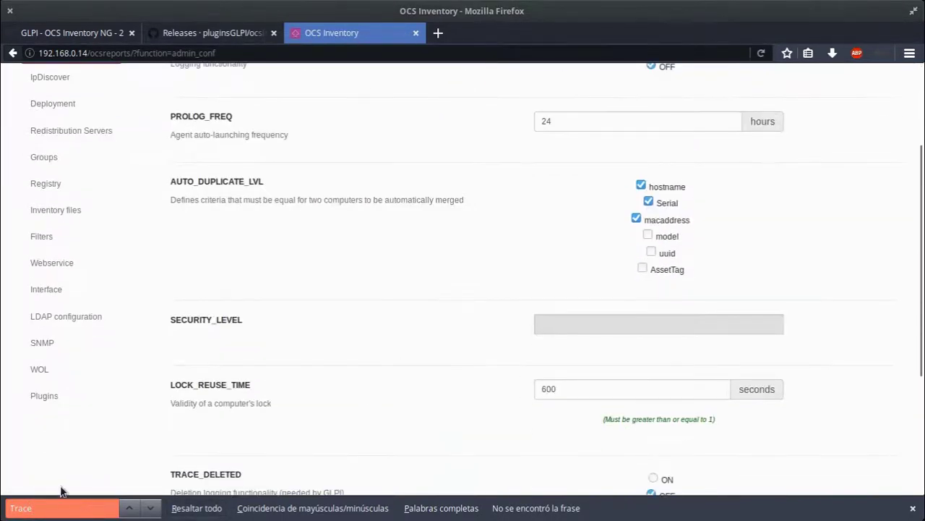
pyautogui.scroll(-1, 328, 460)
pyautogui.scroll(-1, 328, 460)
pyautogui.click(665, 306)
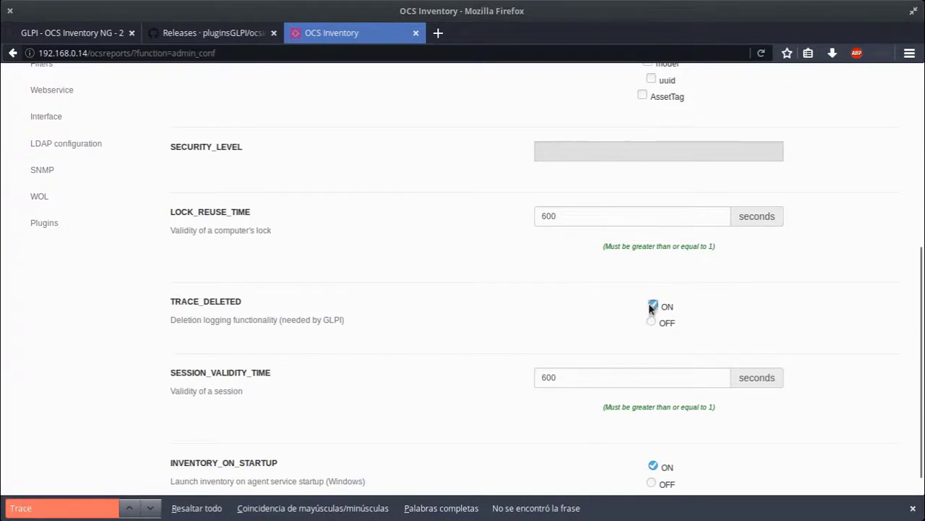
pyautogui.scroll(-1, 459, 365)
pyautogui.click(507, 484)
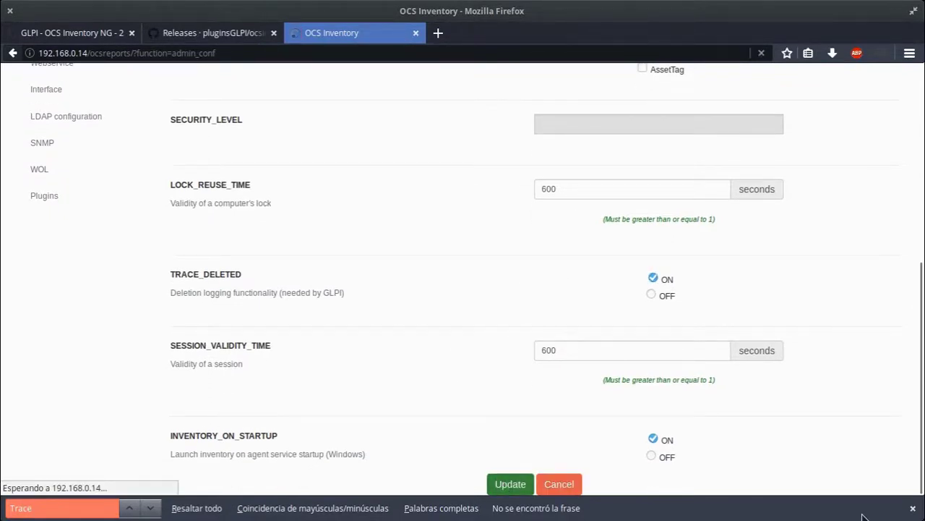
# - Return to GLPI and rerun the database connection test for the Servidor Local OCSNG server
pyautogui.click(77, 34)
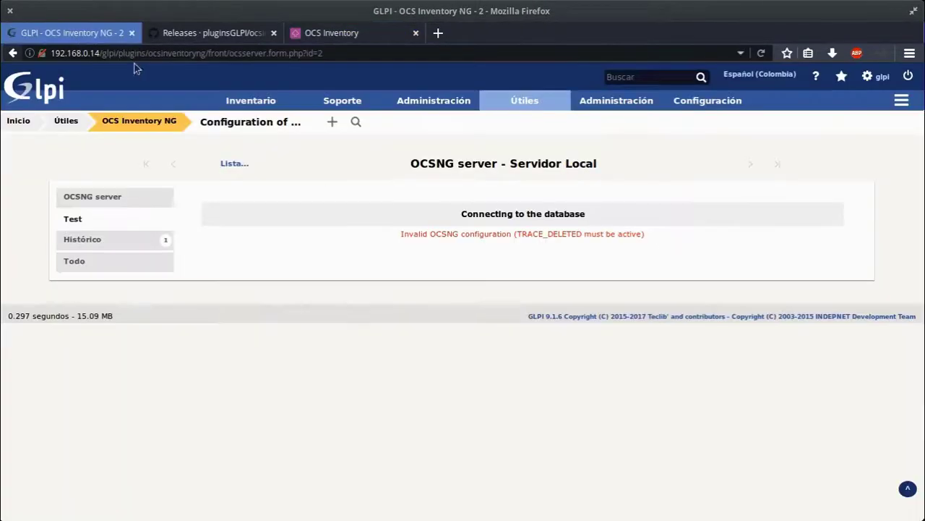
pyautogui.click(94, 197)
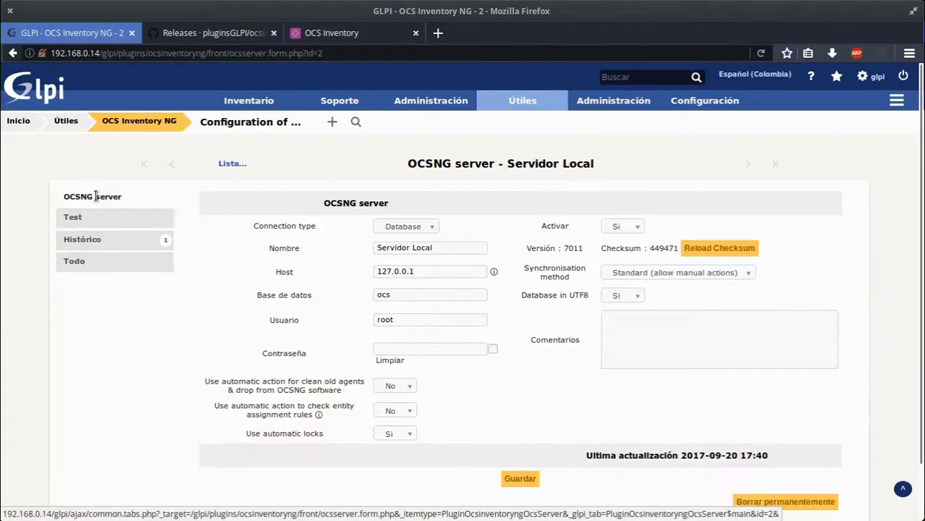
pyautogui.click(69, 225)
pyautogui.press('F5')
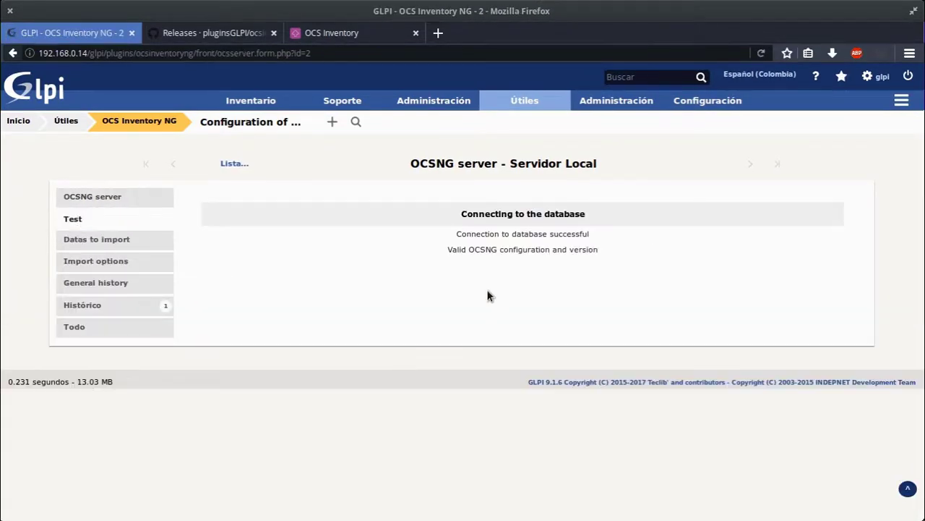
pyautogui.moveTo(448, 236); pyautogui.dragTo(614, 298)
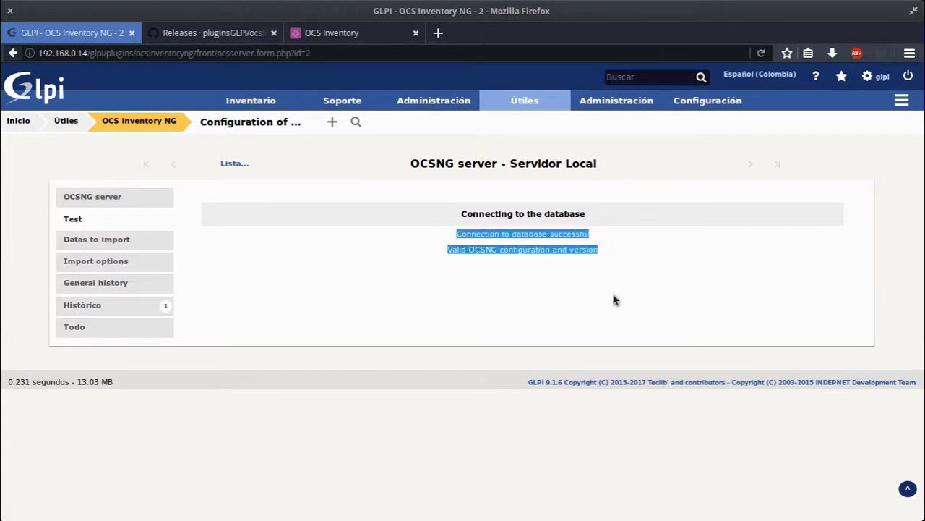
pyautogui.click(427, 286)
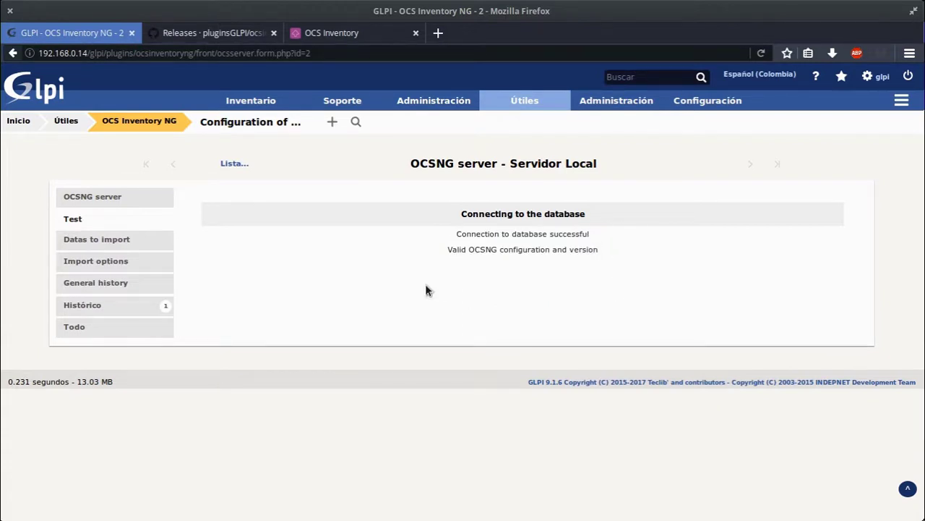
# - Check the GLPI computers inventory and reopen the configuration of the Servidor Local OCSNG server
pyautogui.moveTo(439, 90)
pyautogui.moveTo(342, 101)
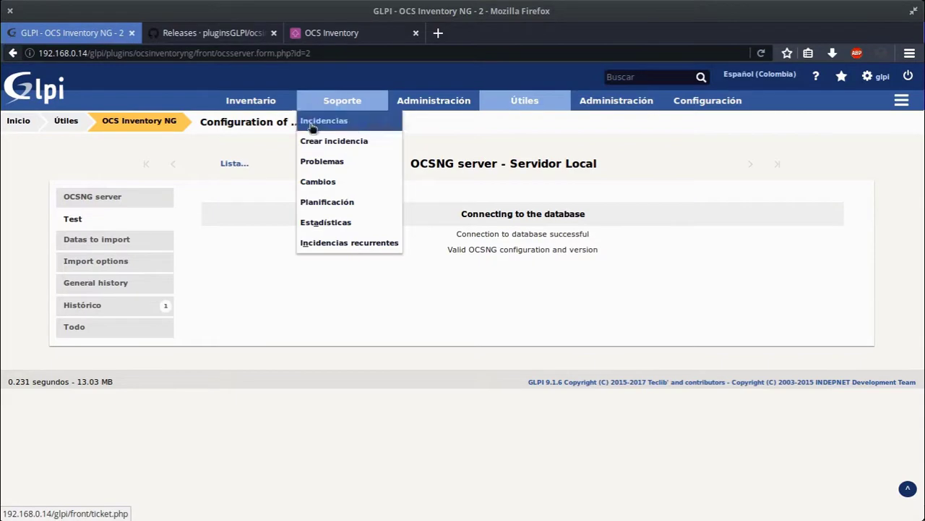
pyautogui.click(248, 105)
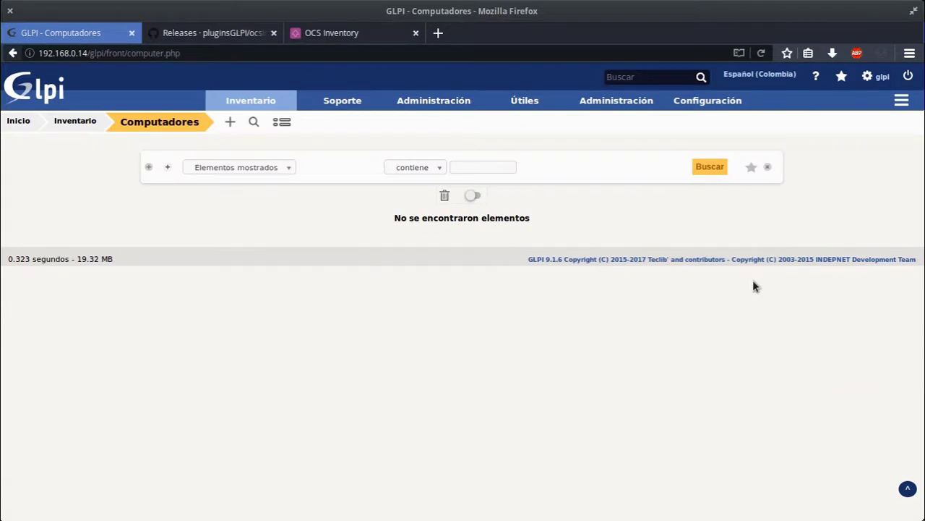
pyautogui.moveTo(525, 100)
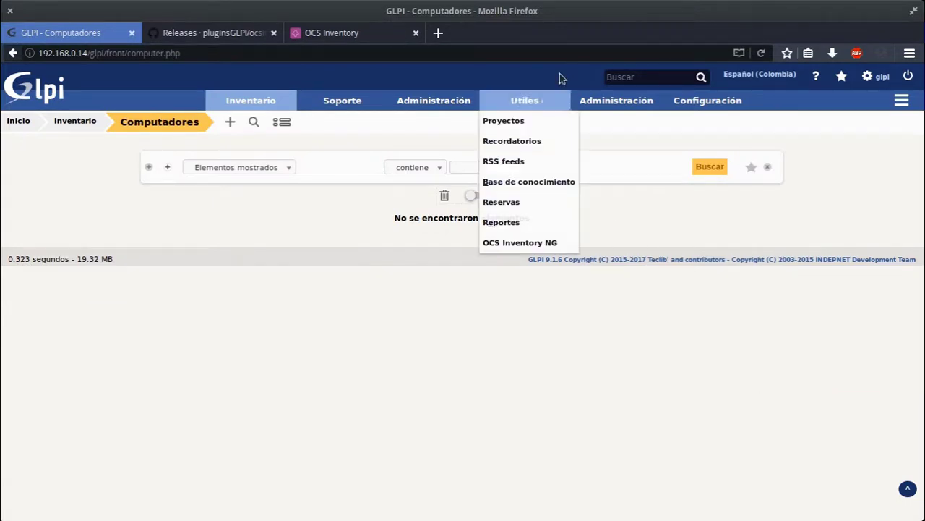
pyautogui.click(527, 245)
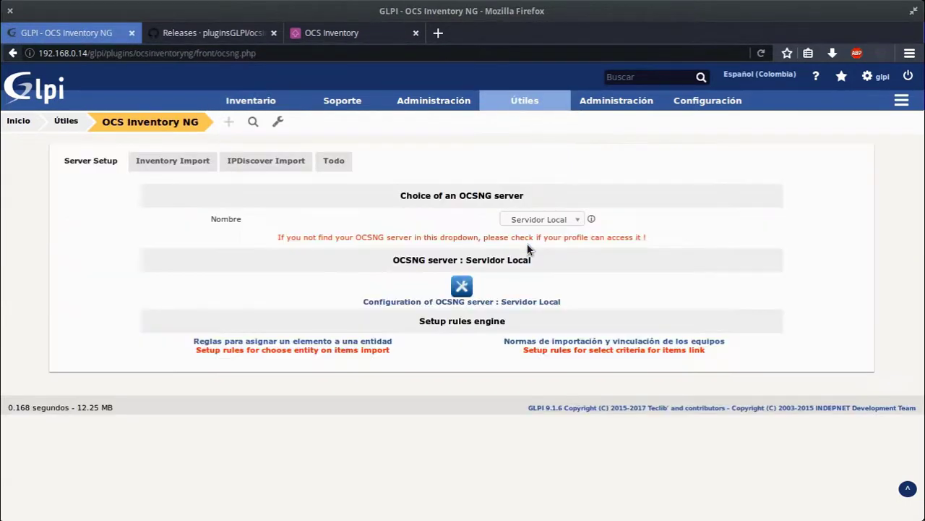
pyautogui.click(460, 302)
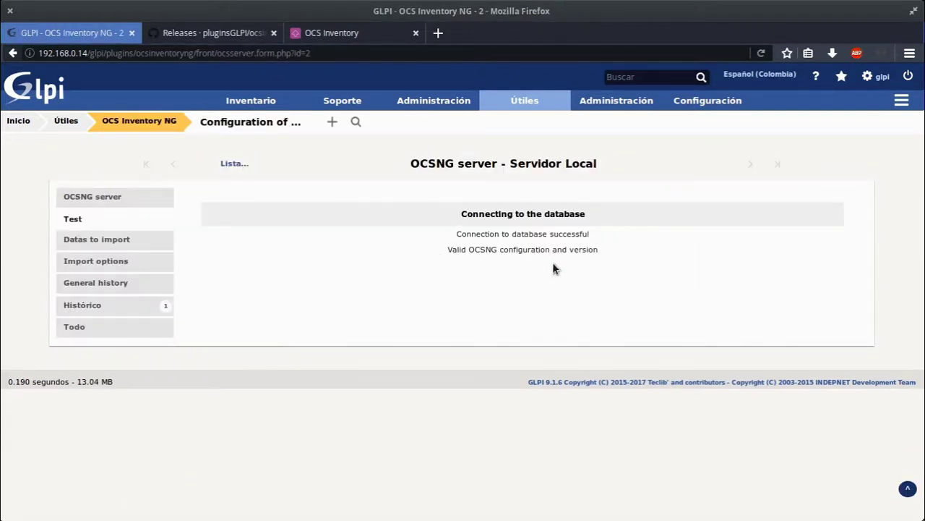
# - Try to import the ASUS_Z00AD device from Servidor Local as a new computer and review the import statistics
pyautogui.moveTo(526, 103)
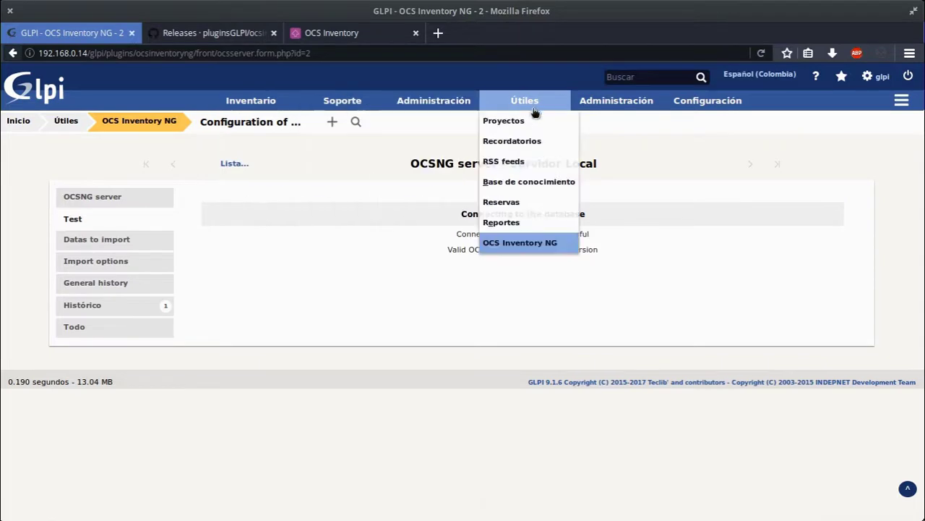
pyautogui.click(538, 246)
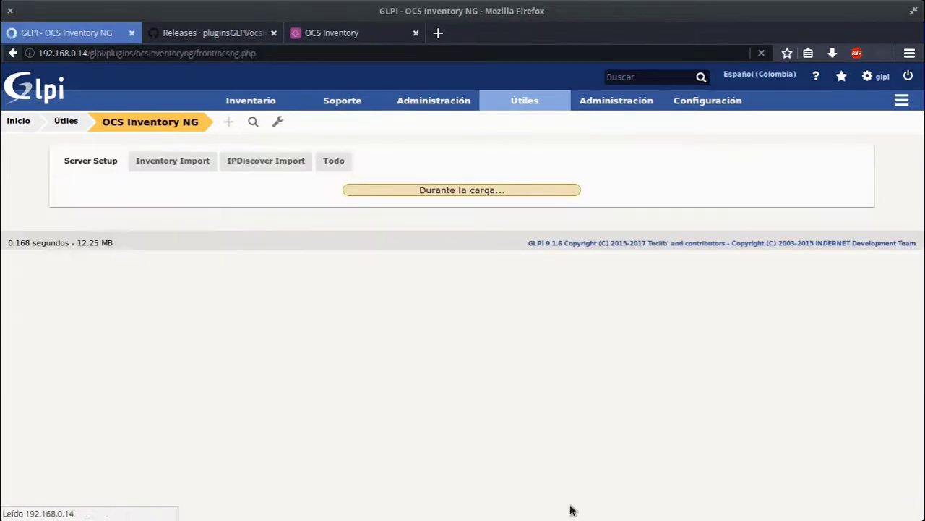
pyautogui.click(172, 160)
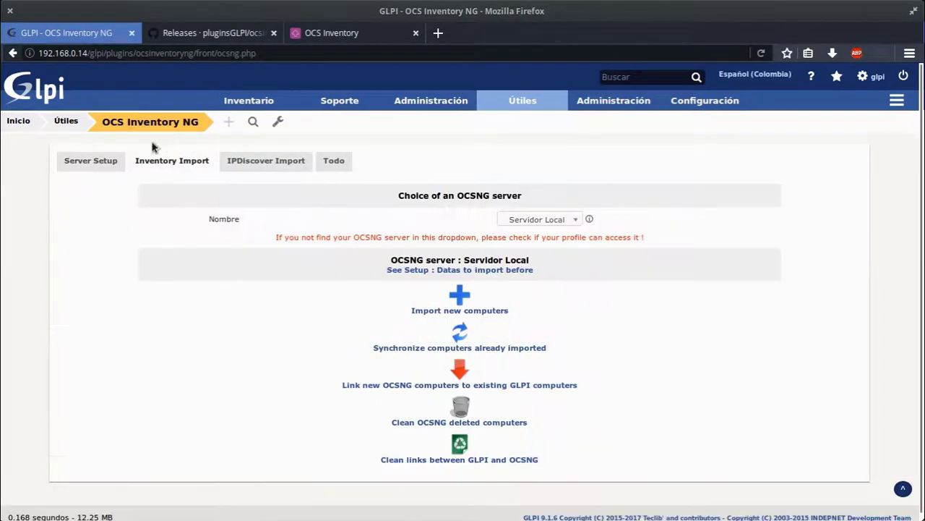
pyautogui.click(488, 316)
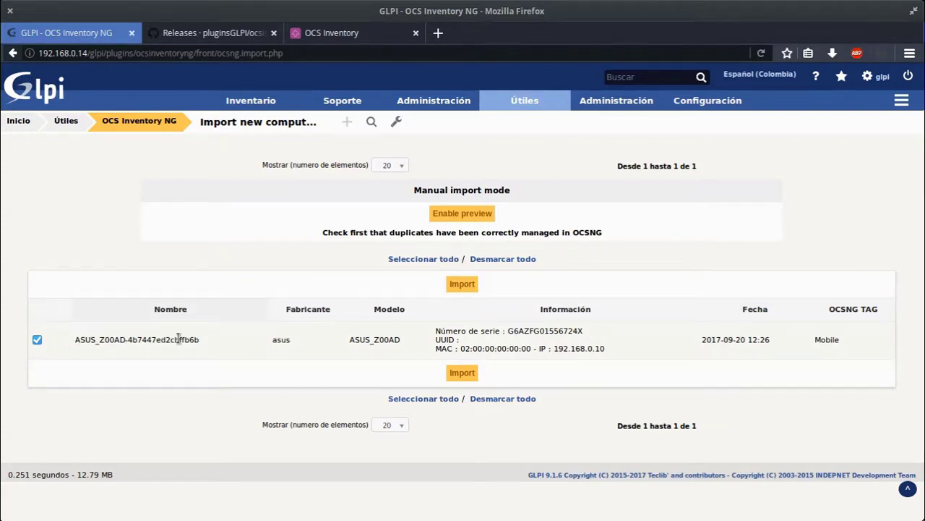
pyautogui.click(461, 373)
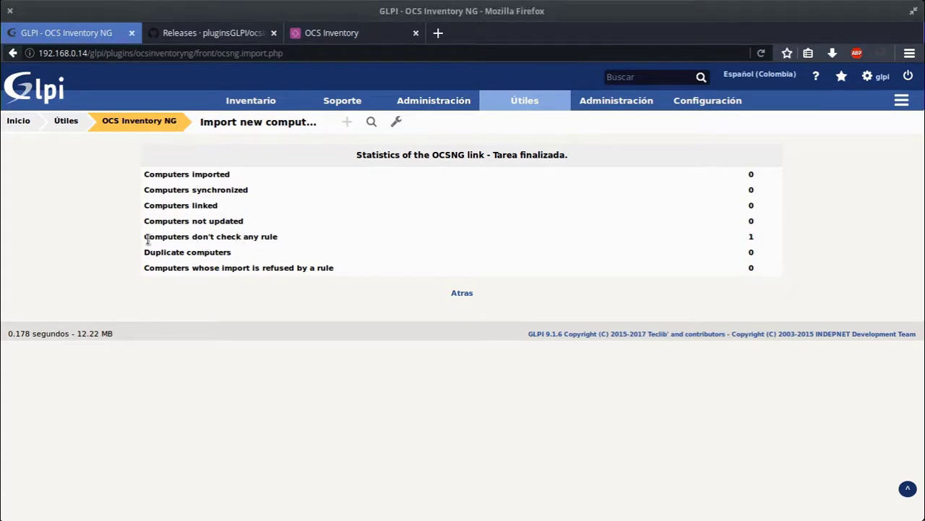
pyautogui.moveTo(145, 240); pyautogui.dragTo(275, 240)
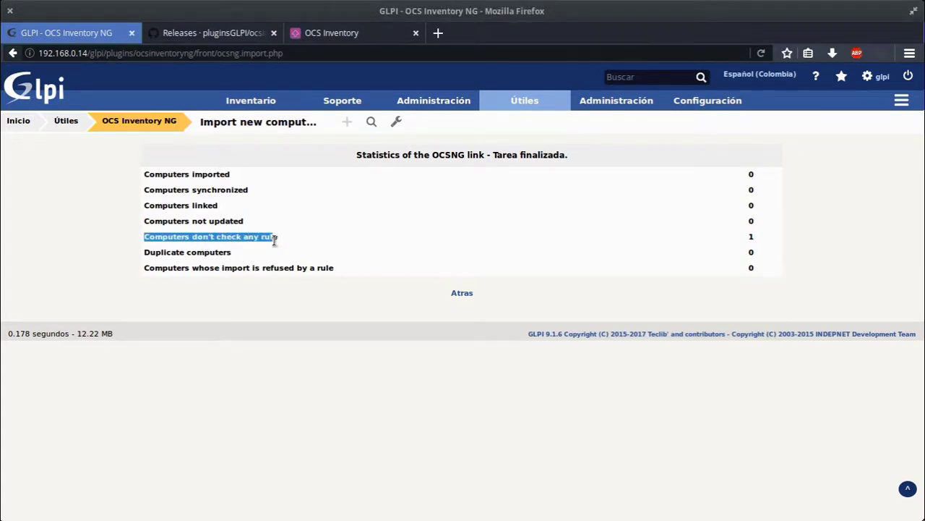
pyautogui.click(464, 295)
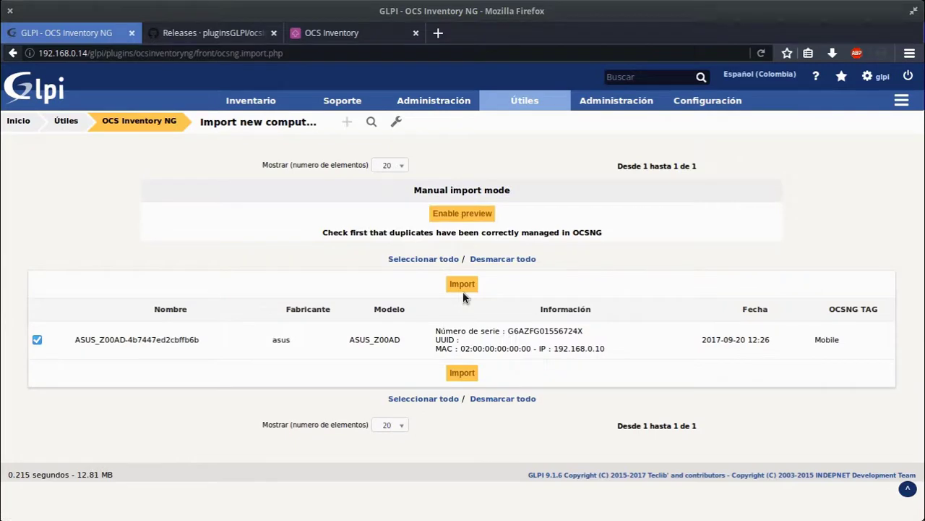
# - Activate the RootEntityOcs rule among the rules for assigning an item to an entity, and save it
pyautogui.click(120, 127)
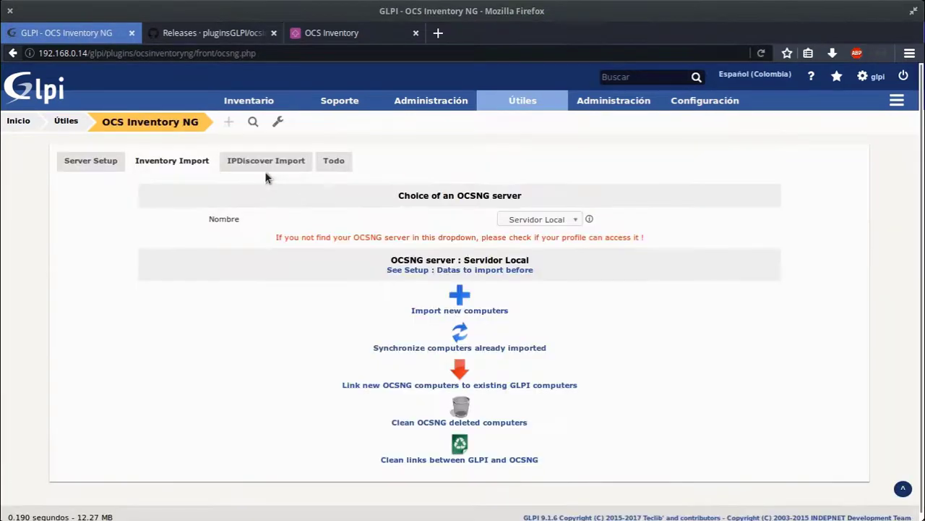
pyautogui.click(334, 161)
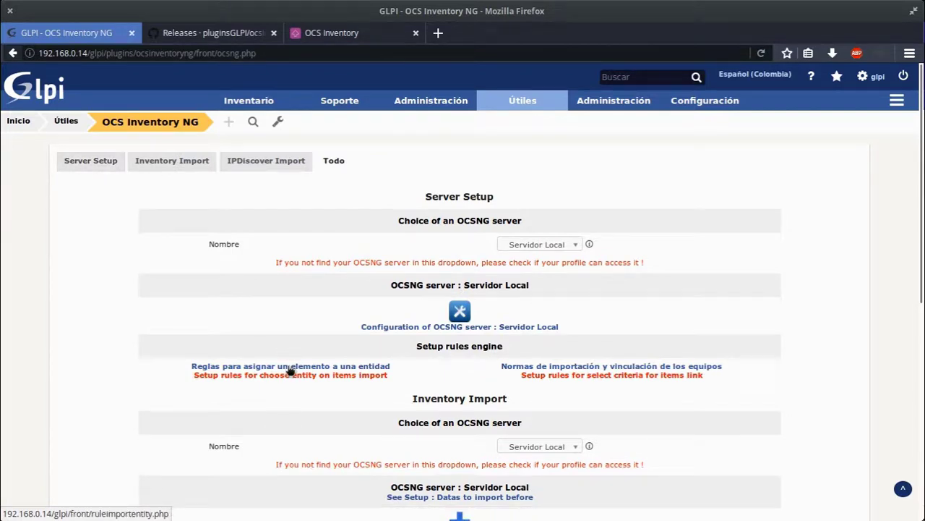
pyautogui.click(289, 370)
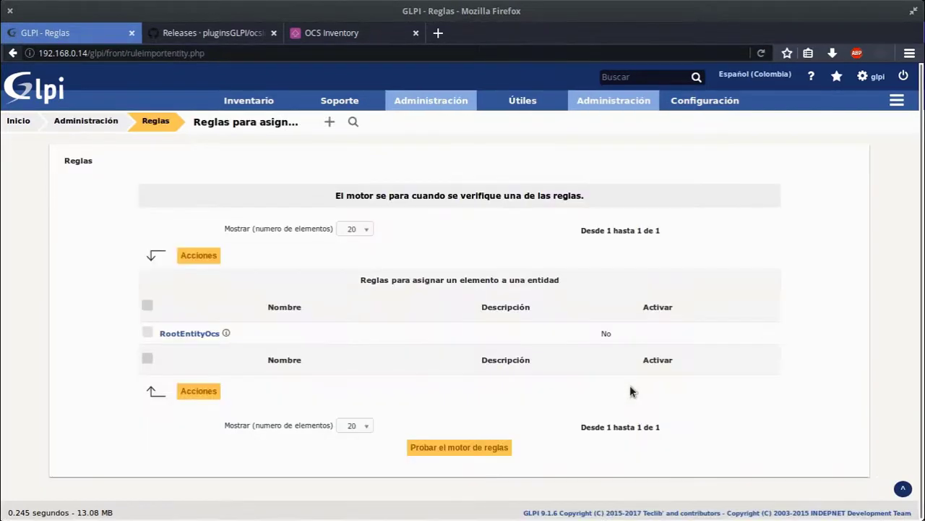
pyautogui.click(187, 333)
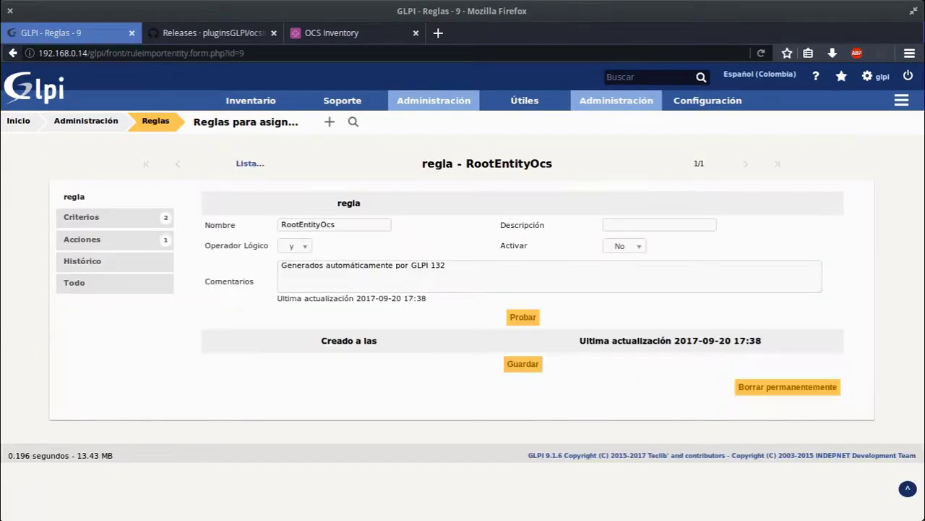
pyautogui.click(622, 245)
pyautogui.click(620, 277)
pyautogui.click(523, 364)
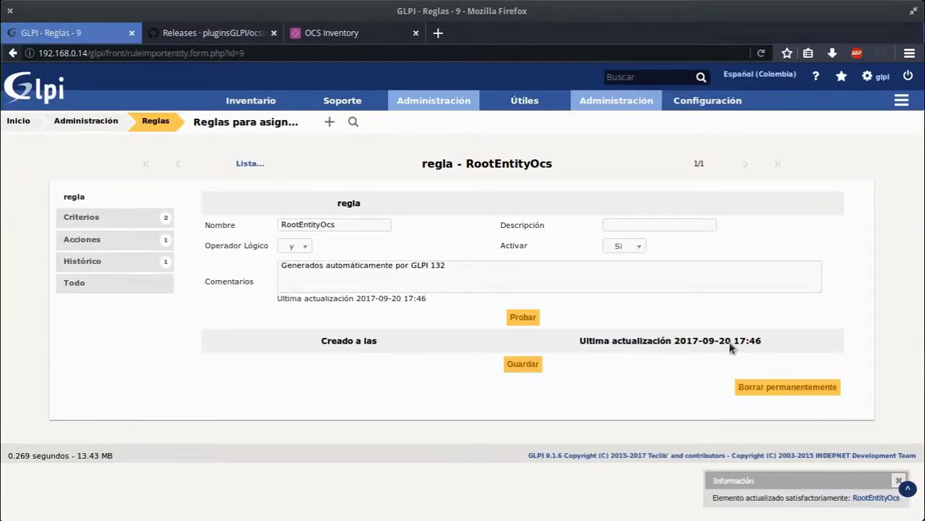
# - Open the OCS Inventory NG plugin and check the rules for importing and linking computers
pyautogui.moveTo(520, 192)
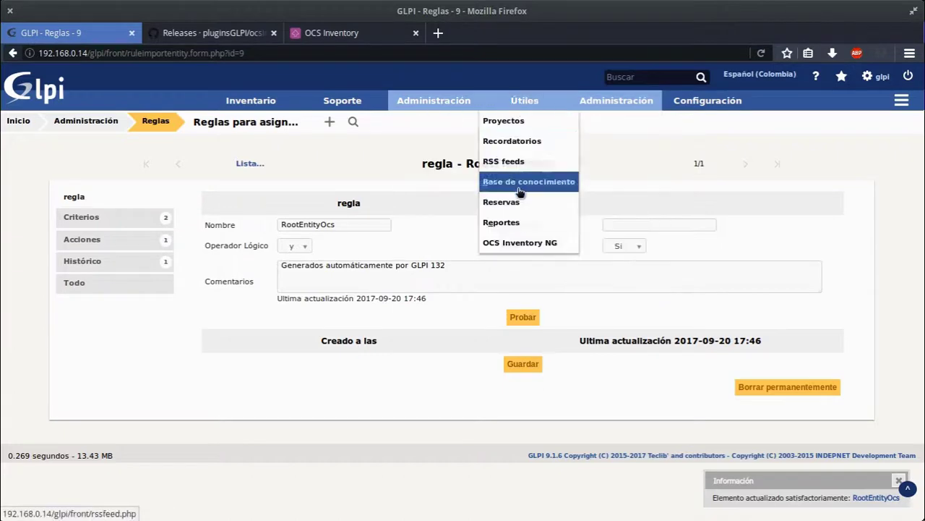
pyautogui.click(504, 243)
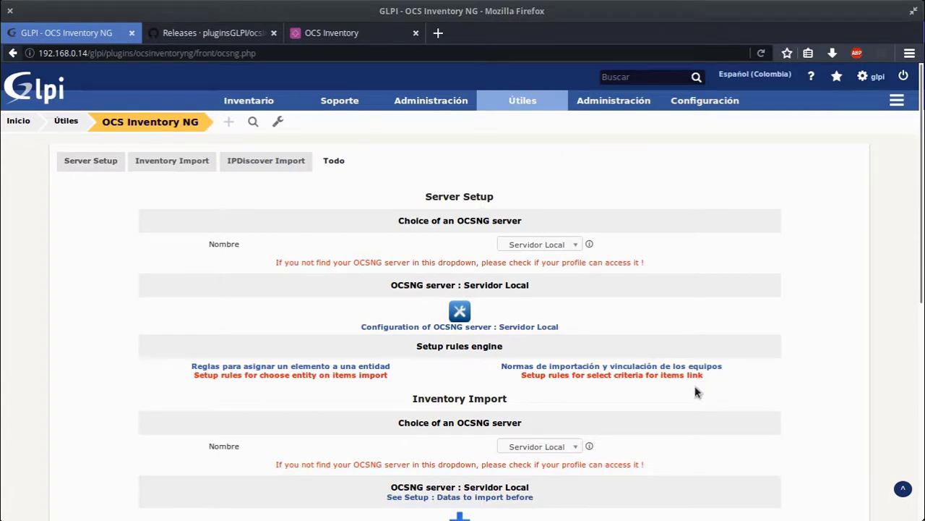
pyautogui.click(629, 368)
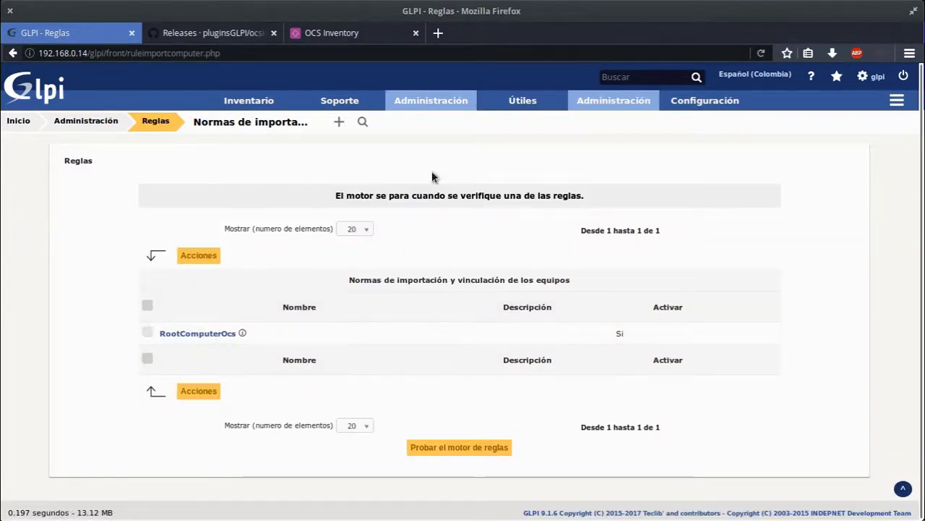
# - Try again to import the ASUS_Z00AD device from Servidor Local, review the import statistics and check the computers inventory
pyautogui.moveTo(488, 103)
pyautogui.click(504, 244)
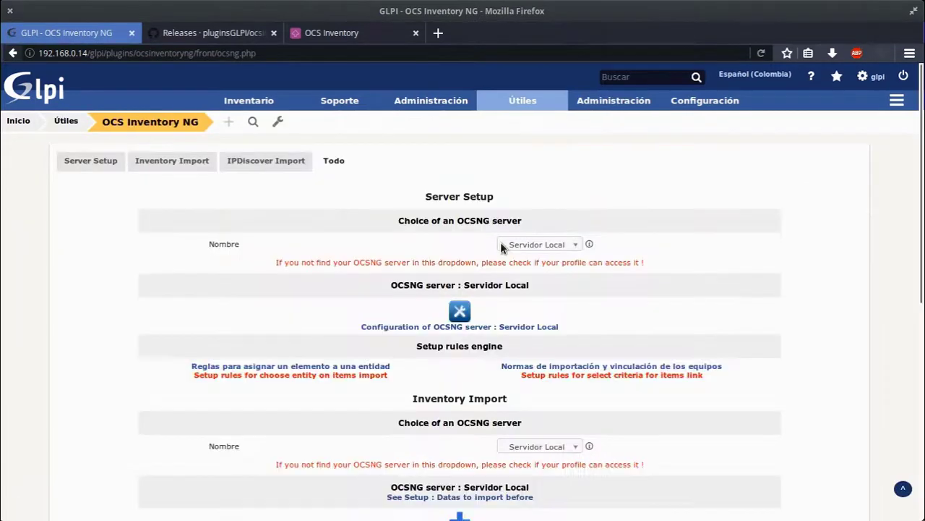
pyautogui.click(132, 160)
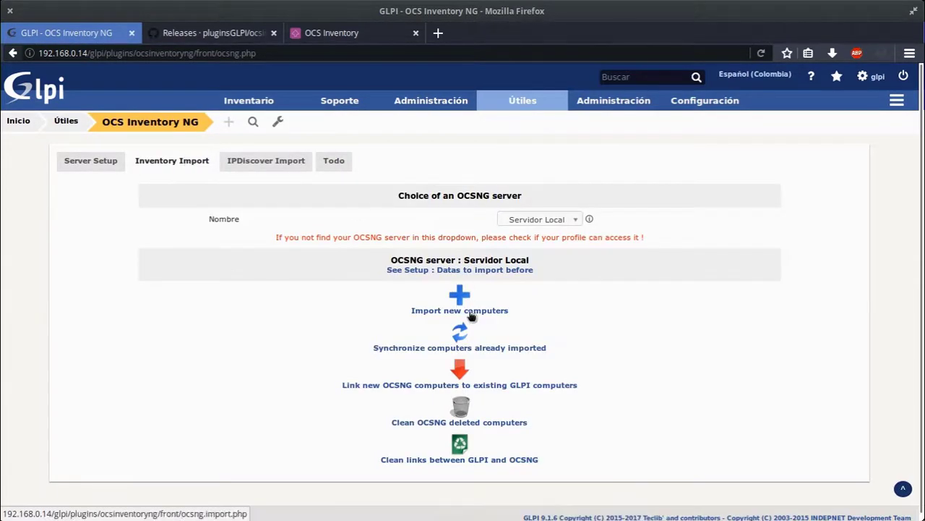
pyautogui.click(470, 316)
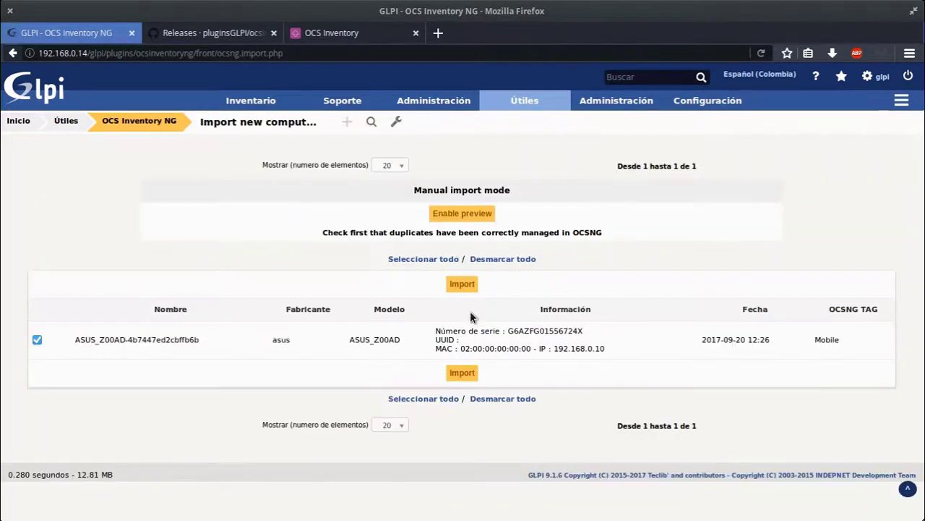
pyautogui.click(462, 373)
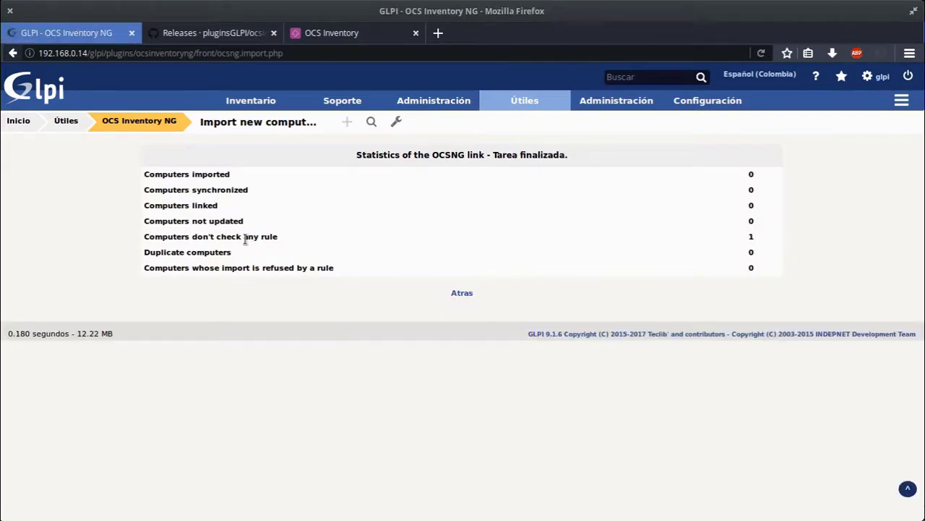
pyautogui.moveTo(177, 237); pyautogui.dragTo(453, 252)
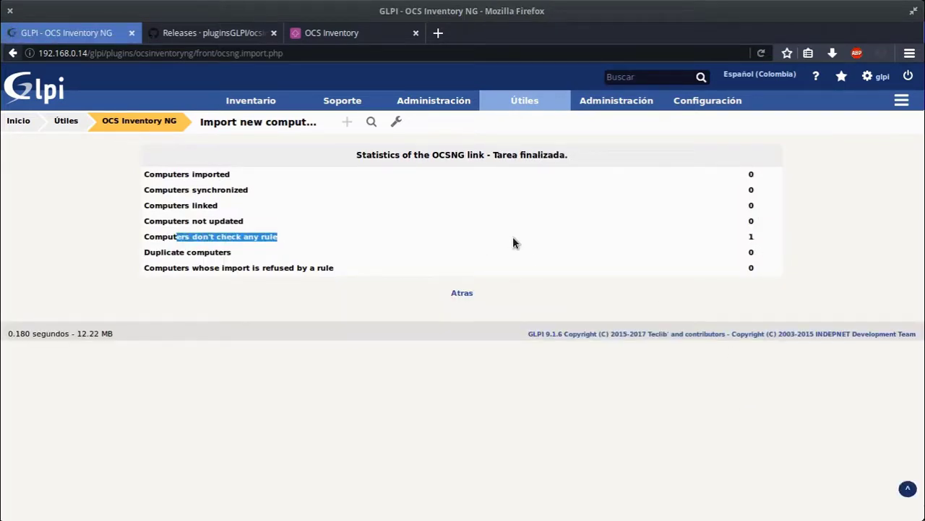
pyautogui.moveTo(693, 240); pyautogui.dragTo(753, 240)
pyautogui.click(460, 294)
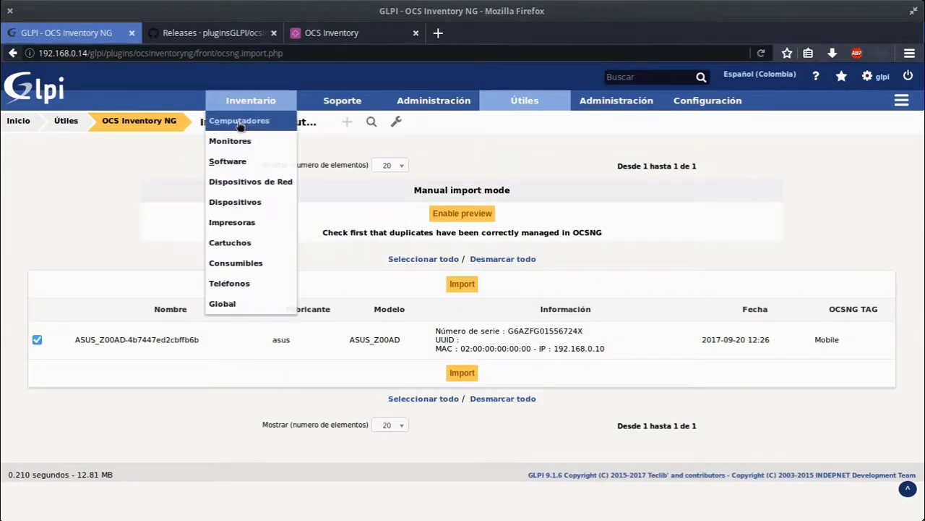
pyautogui.click(238, 121)
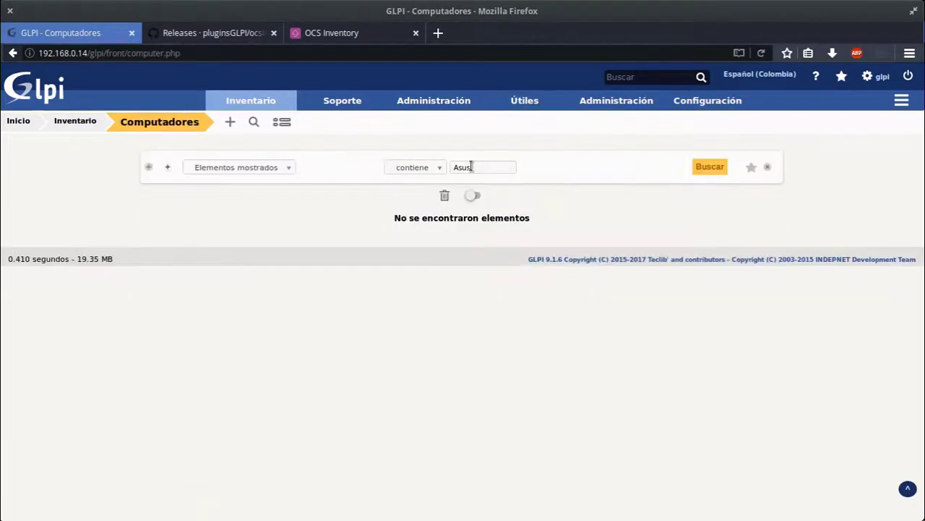
# - Reopen the RootEntityOcs entity assignment rule and test it with Servidor Local as the OCSNG server
pyautogui.moveTo(525, 101)
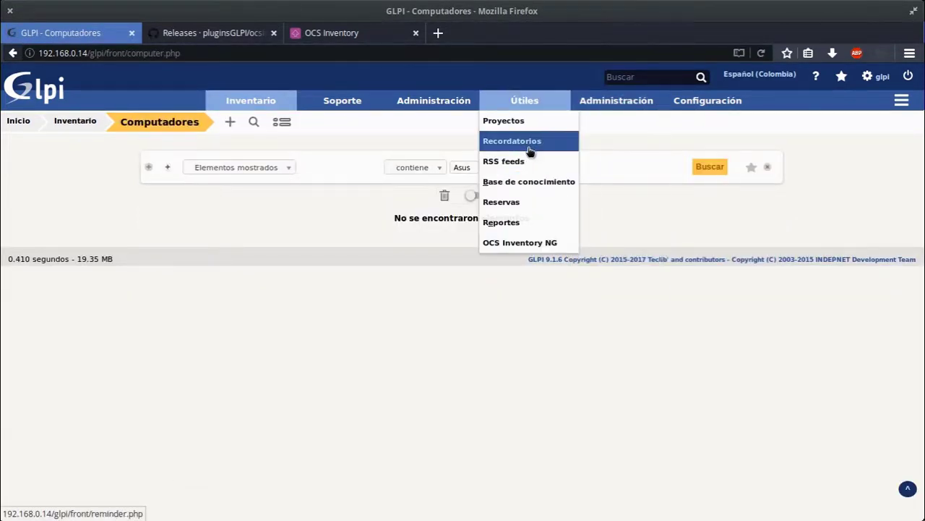
pyautogui.click(519, 249)
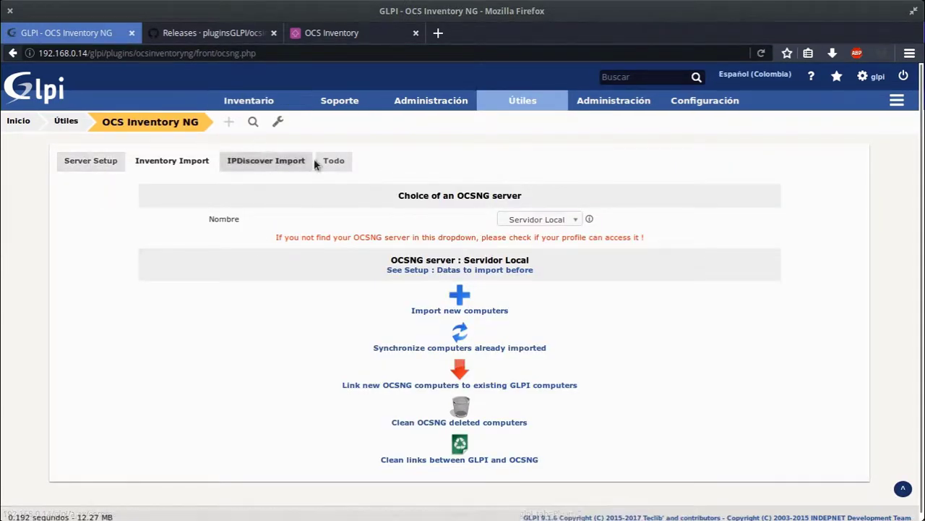
pyautogui.click(90, 160)
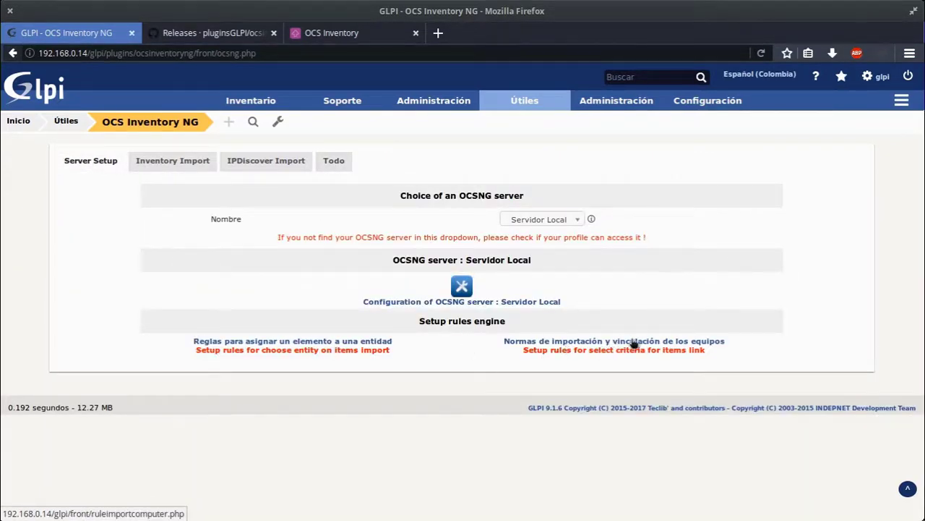
pyautogui.click(337, 349)
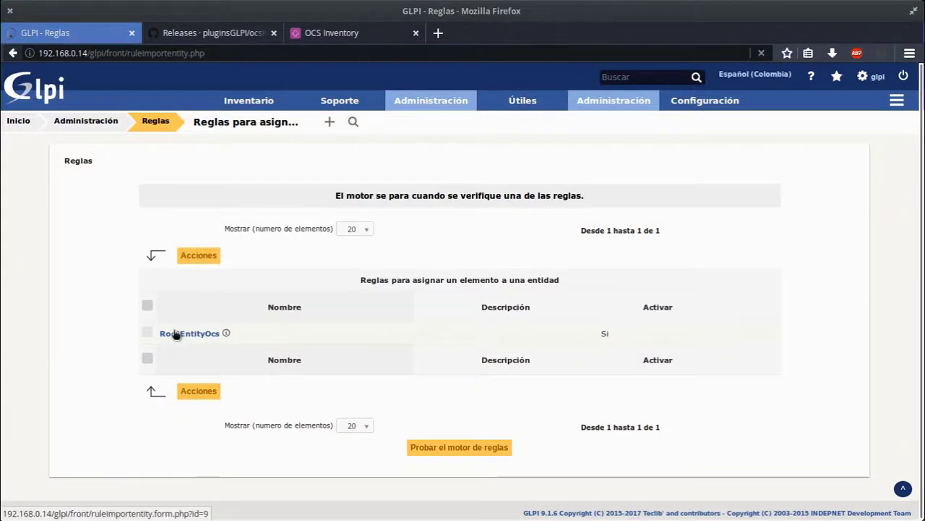
pyautogui.click(175, 334)
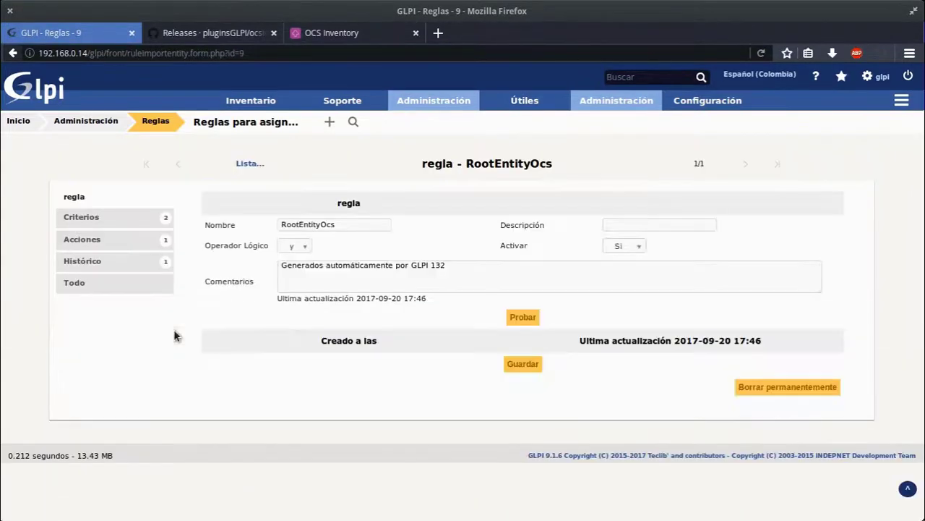
pyautogui.click(525, 316)
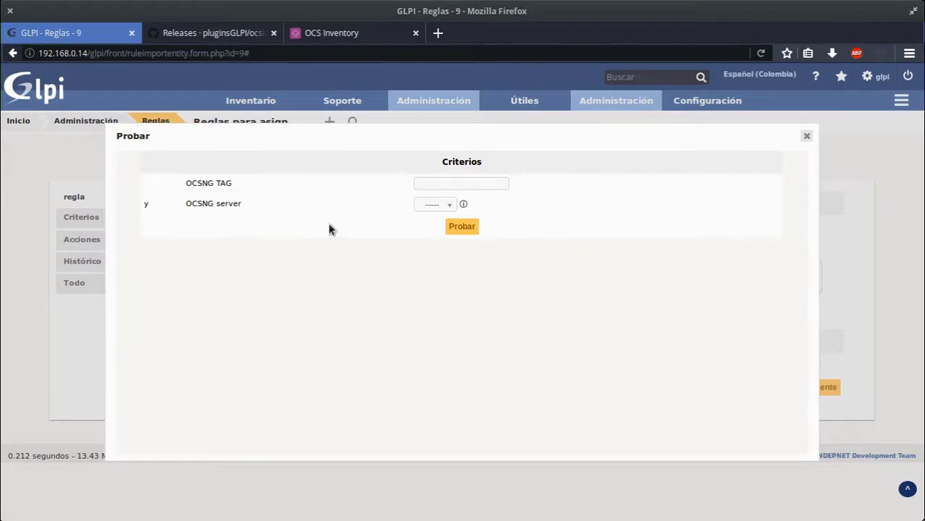
pyautogui.click(425, 206)
pyautogui.click(436, 239)
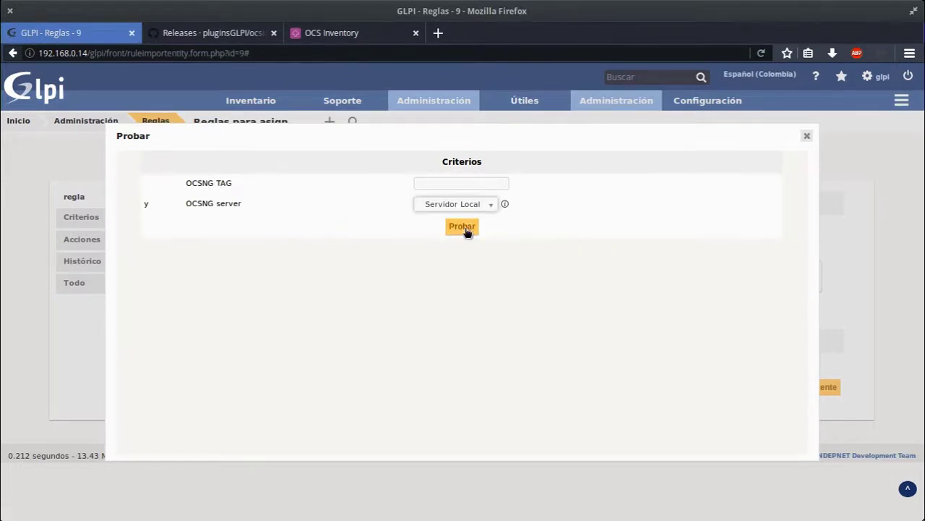
pyautogui.click(464, 227)
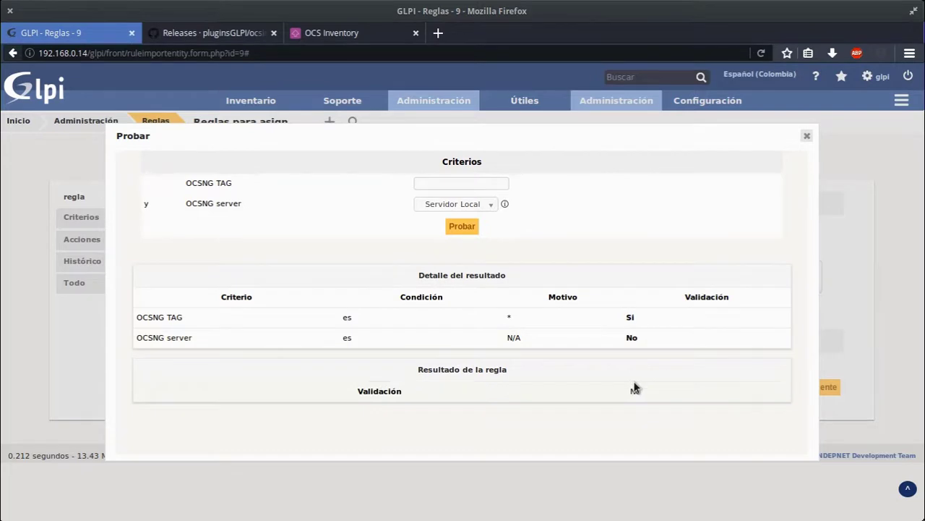
pyautogui.click(807, 135)
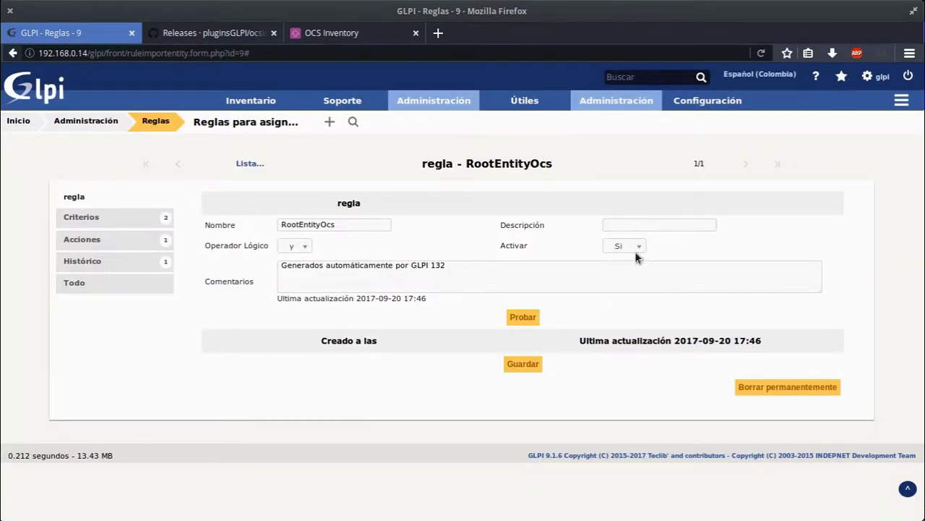
# - Set the OCSNG server criterion of the RootEntityOcs rule to "es" Servidor Local and save it
pyautogui.click(520, 364)
pyautogui.click(137, 236)
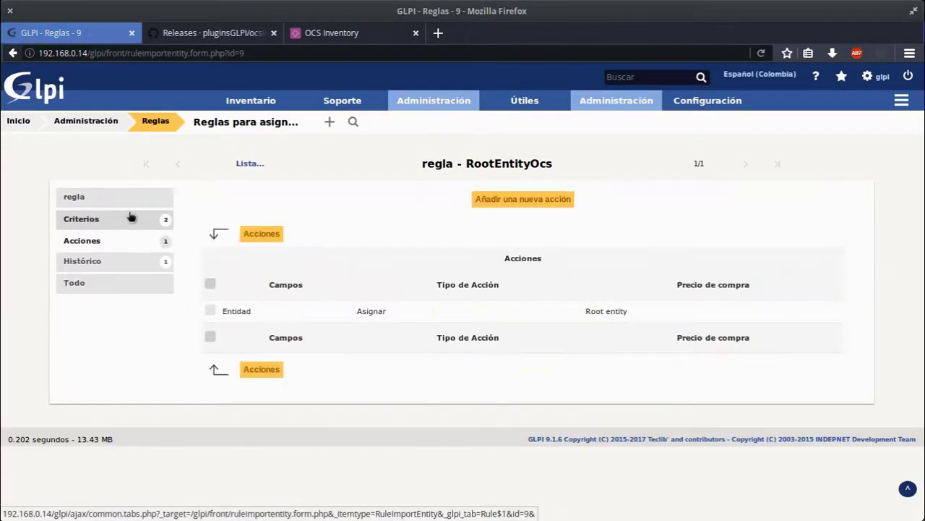
pyautogui.click(133, 219)
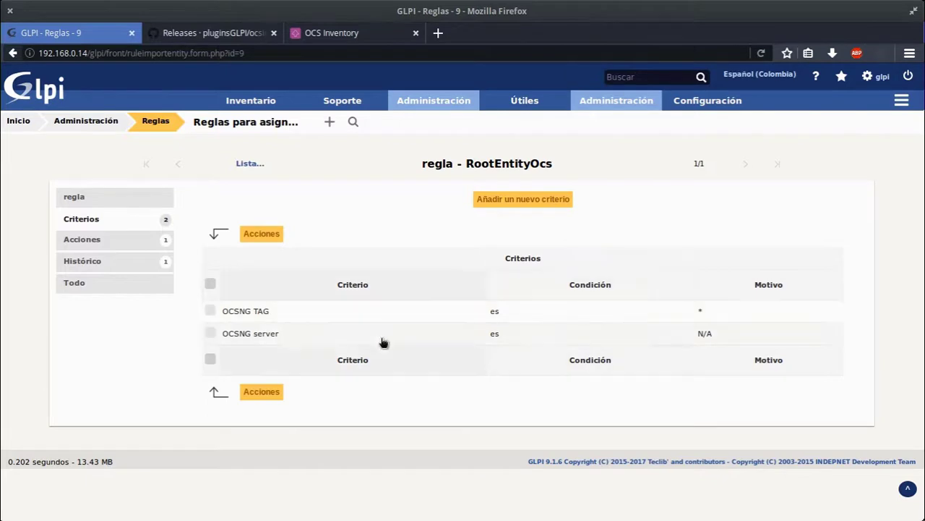
pyautogui.click(243, 334)
pyautogui.click(406, 230)
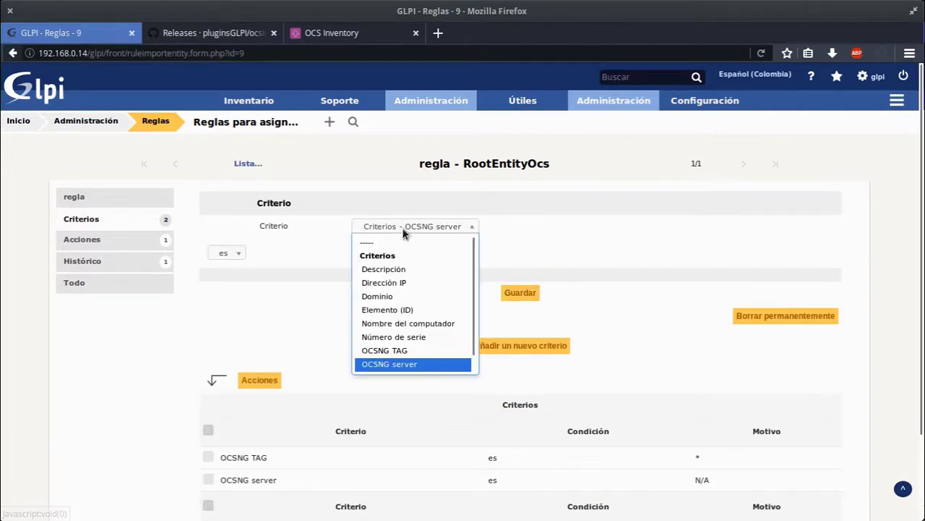
pyautogui.click(405, 363)
pyautogui.scroll(-2, 363, 376)
pyautogui.scroll(2, 272, 326)
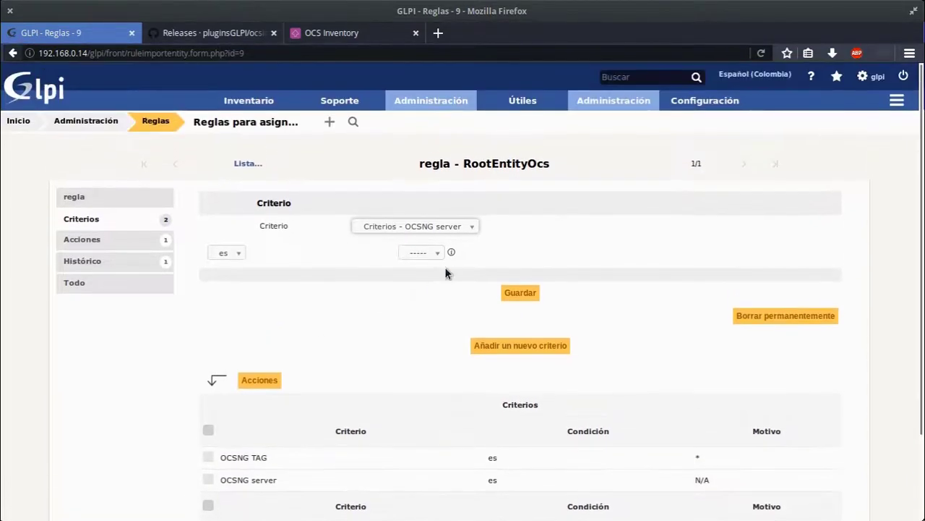
pyautogui.click(433, 253)
pyautogui.click(433, 282)
pyautogui.click(508, 293)
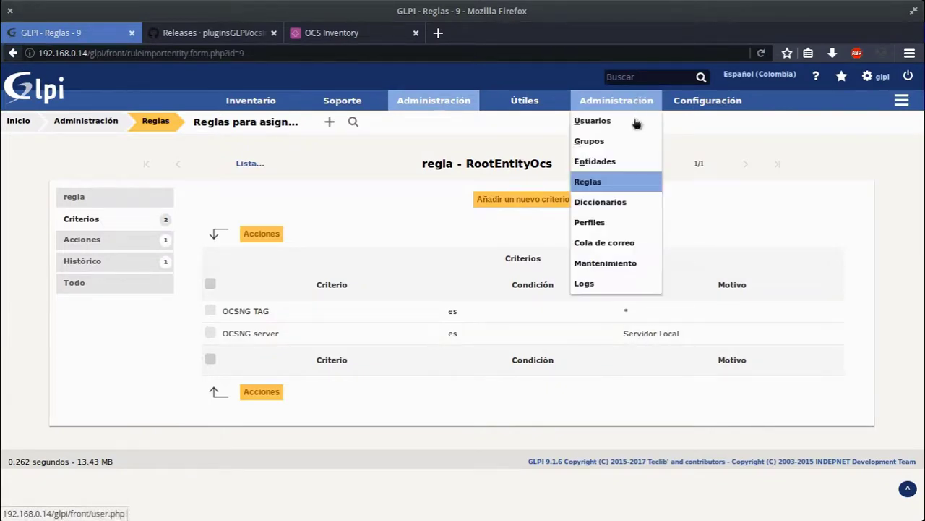
# - Import the ASUS_Z00AD device from Servidor Local as a new computer and check the statistics of the OCSNG link
pyautogui.moveTo(462, 107)
pyautogui.moveTo(525, 100)
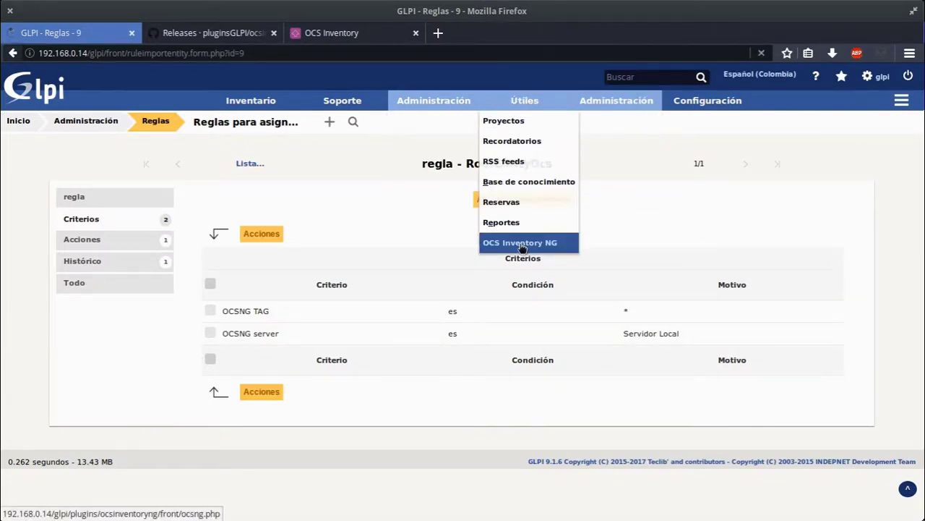
pyautogui.click(520, 243)
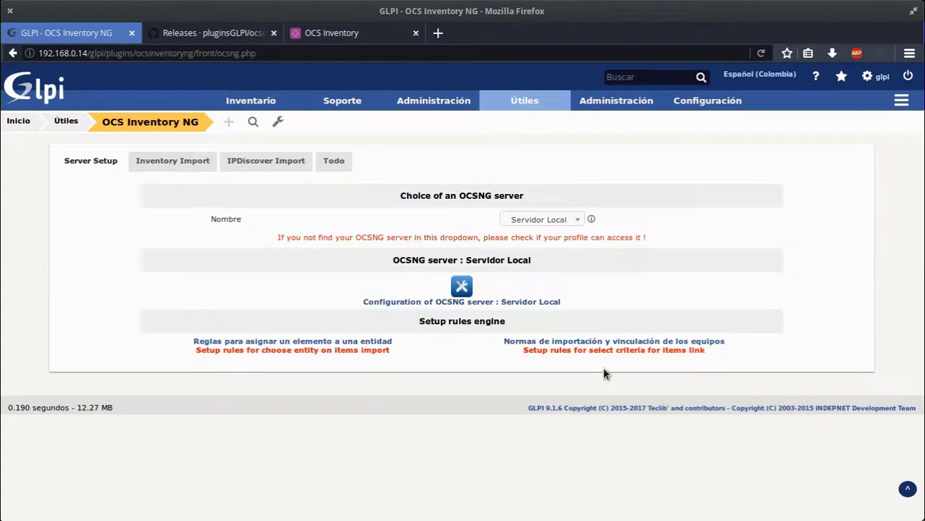
pyautogui.click(180, 159)
pyautogui.click(481, 310)
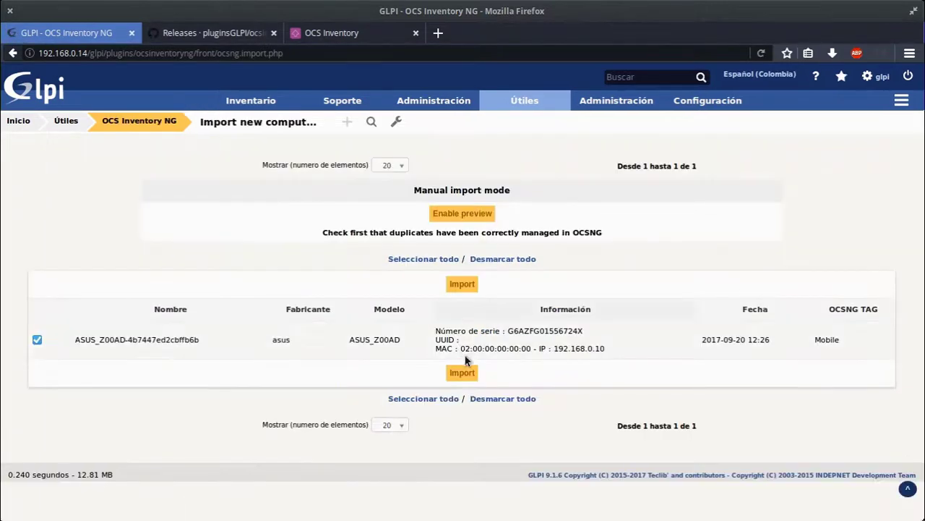
pyautogui.click(462, 373)
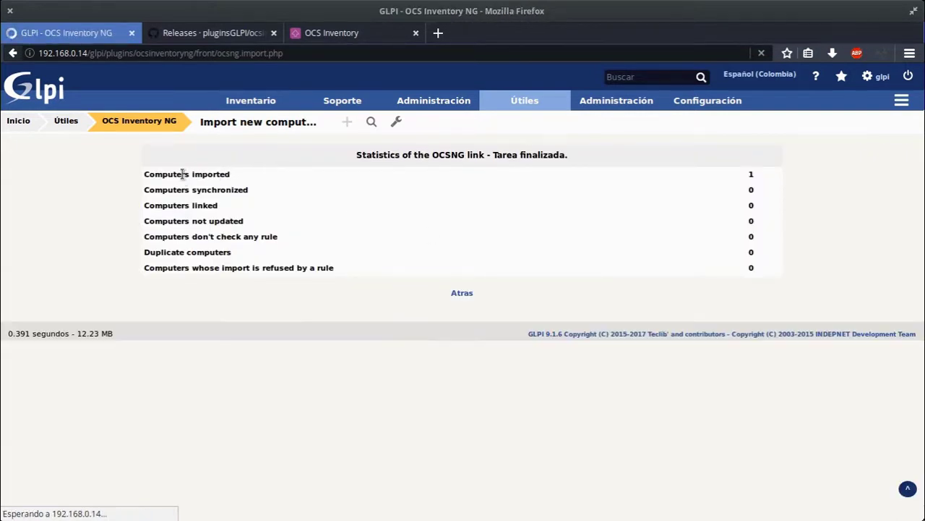
pyautogui.moveTo(183, 173); pyautogui.dragTo(771, 180)
pyautogui.click(870, 222)
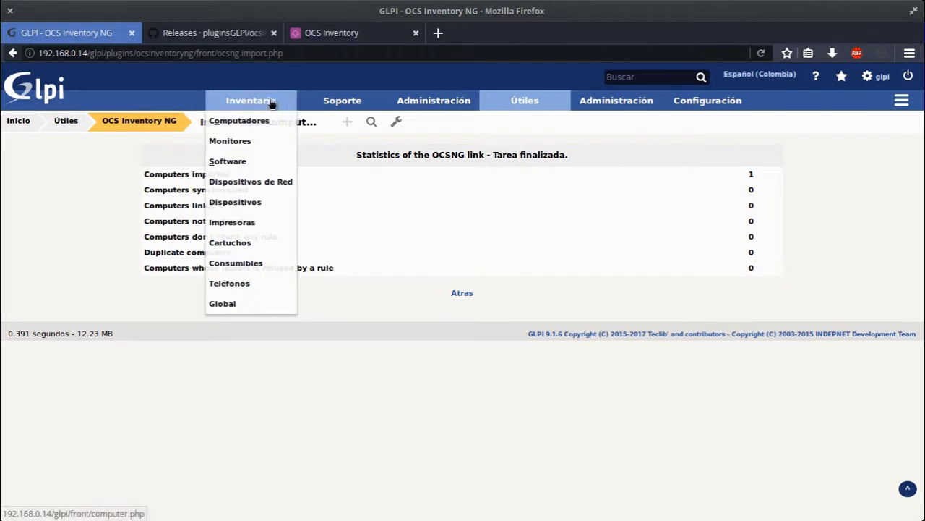
# - Open the ASUS_Z00AD computer from the GLPI inventory and review its details and OCS Inventory NG import information
pyautogui.click(239, 121)
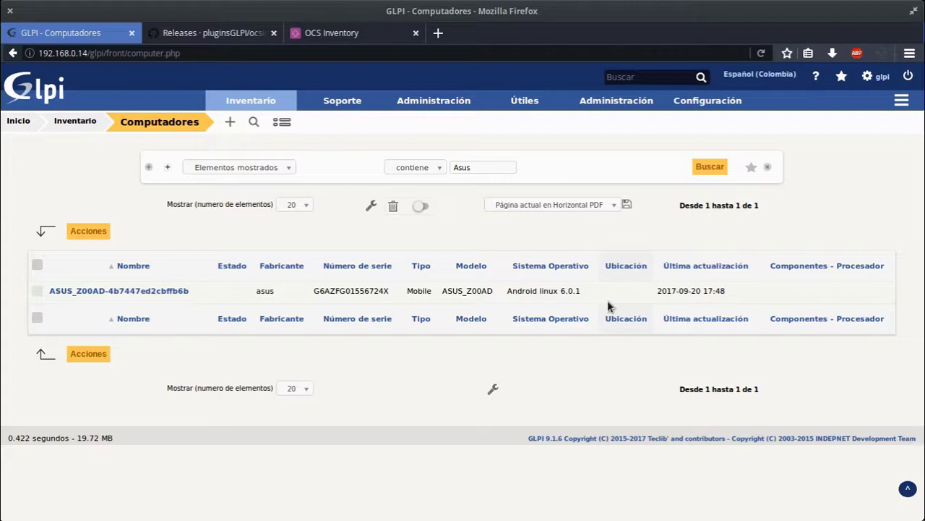
pyautogui.click(80, 290)
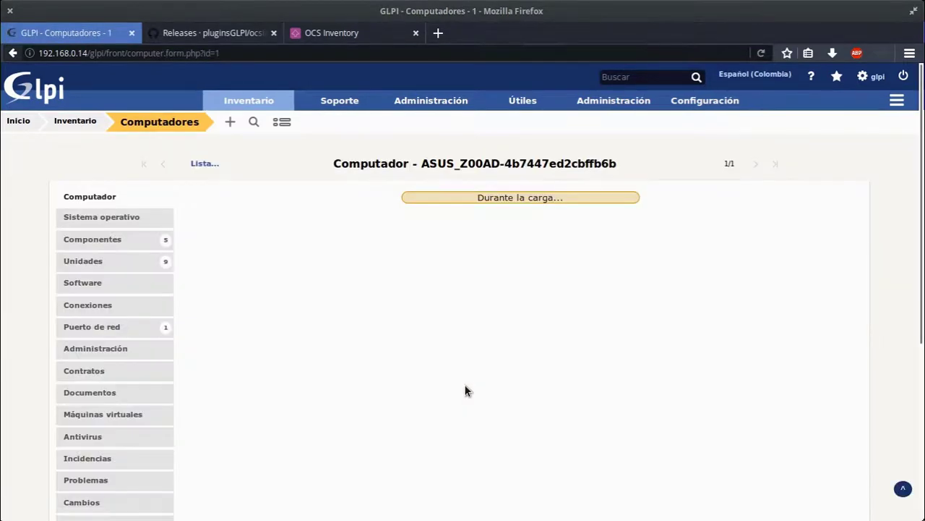
pyautogui.scroll(-4, 599, 310)
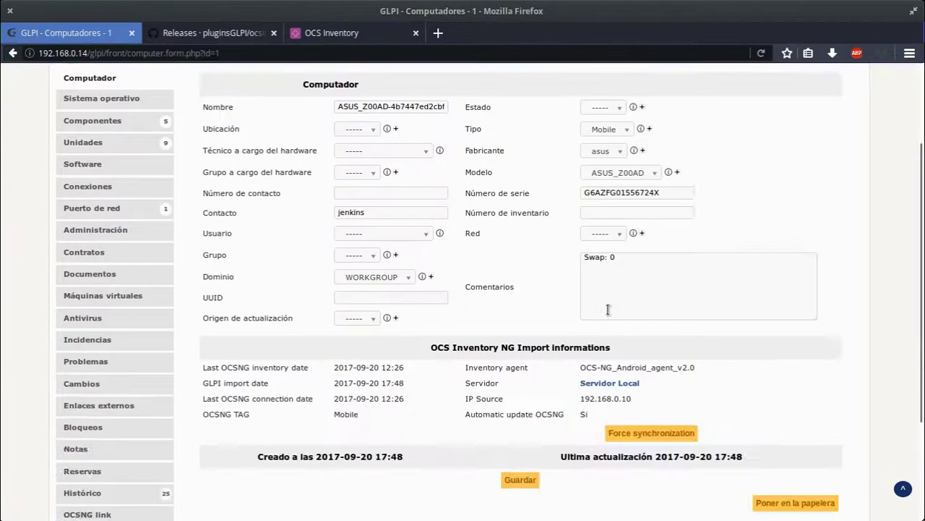
pyautogui.scroll(3, 558, 317)
pyautogui.scroll(-2, 557, 317)
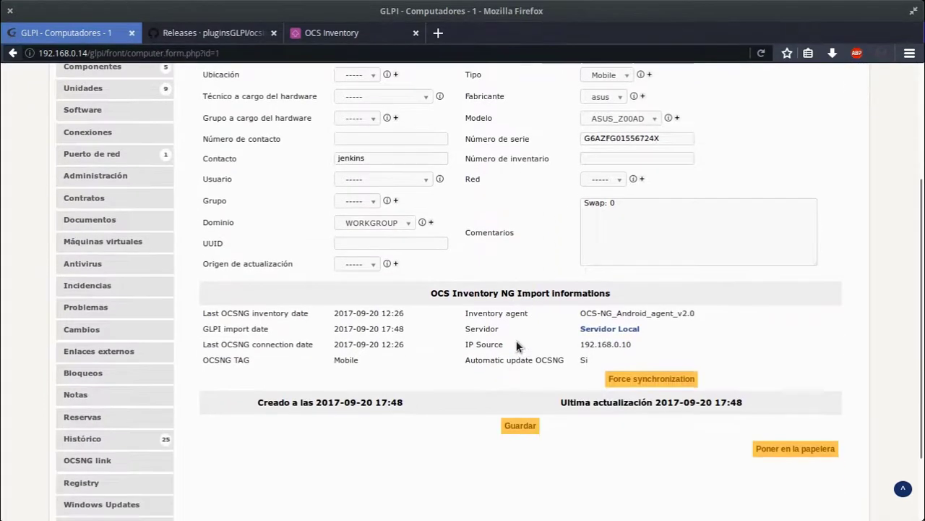
pyautogui.scroll(4, 557, 316)
# - Open a new support incident form and go to its associated elements section
pyautogui.moveTo(341, 103)
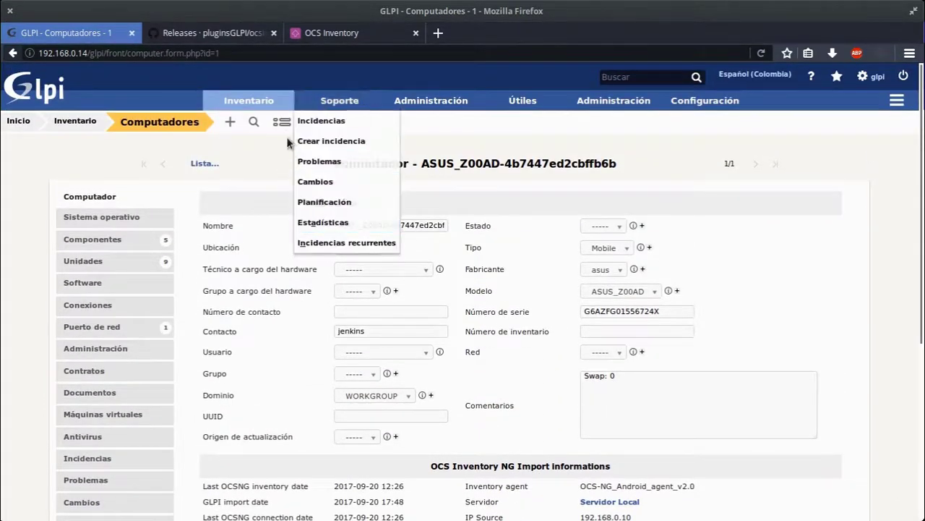
pyautogui.click(331, 141)
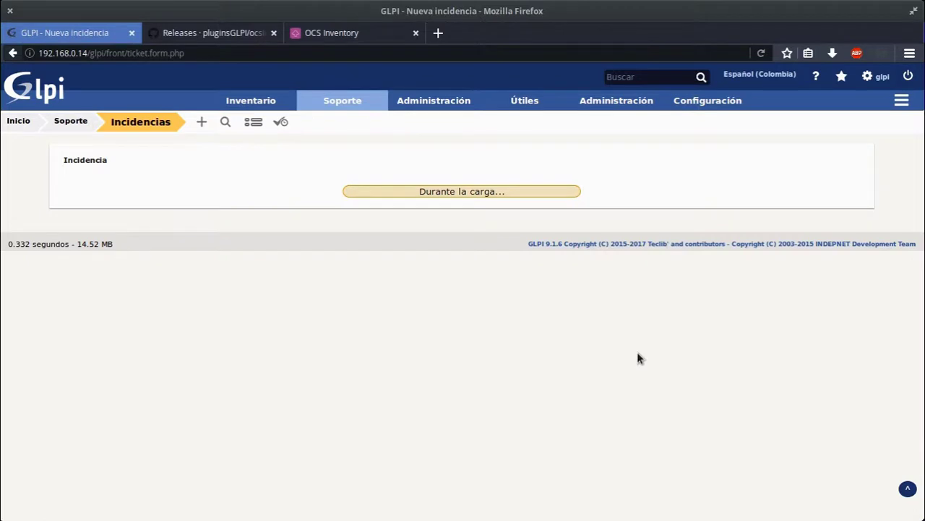
pyautogui.scroll(-5, 760, 355)
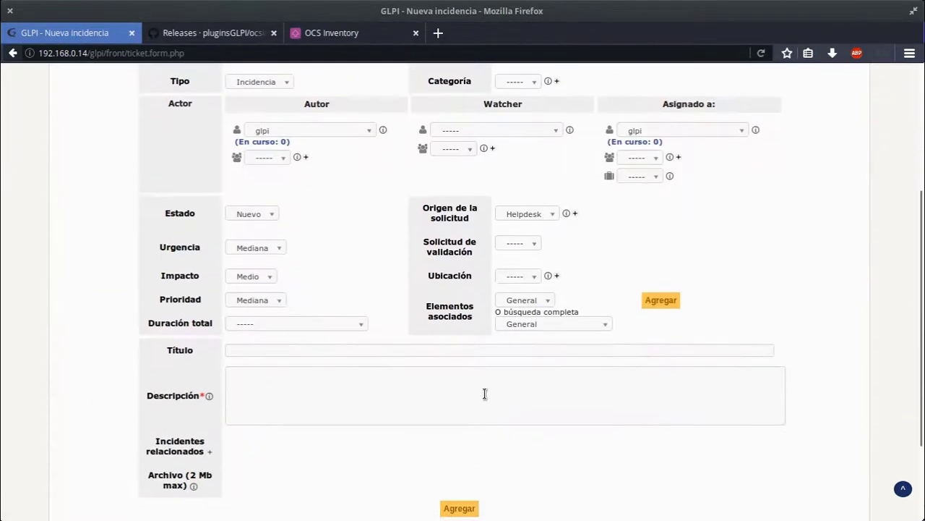
pyautogui.click(537, 324)
pyautogui.click(534, 334)
pyautogui.click(535, 304)
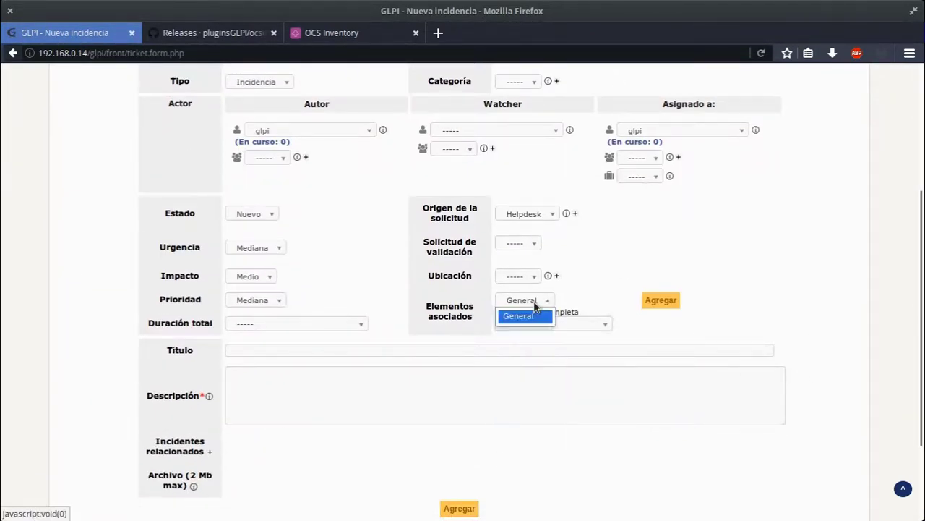
pyautogui.click(532, 313)
pyautogui.click(548, 325)
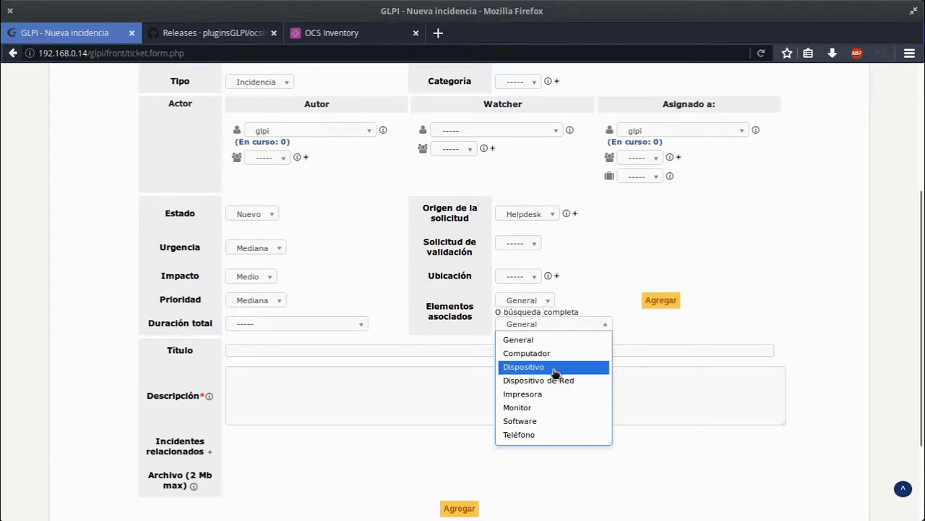
pyautogui.click(553, 367)
pyautogui.click(560, 338)
pyautogui.click(561, 340)
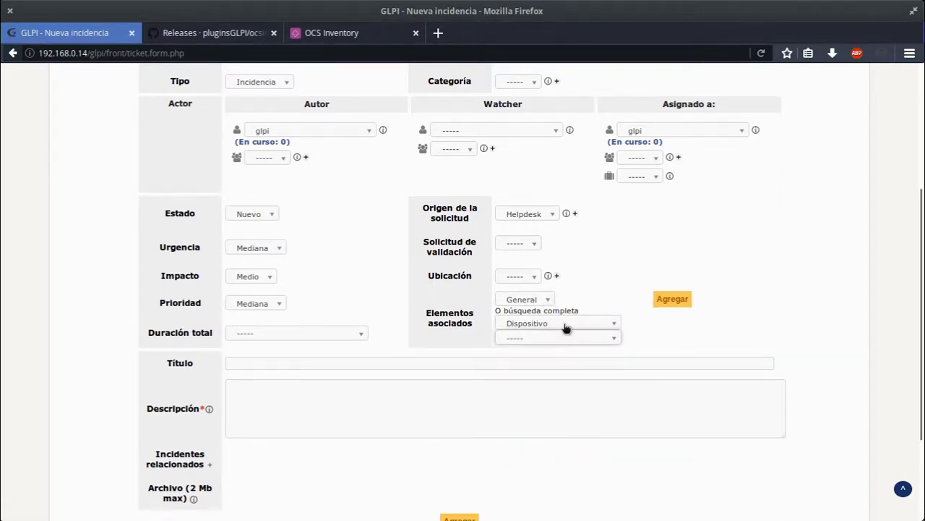
# - Set the incident's associated element type to Computador and select the imported ASUS_Z00AD computer
pyautogui.click(568, 325)
pyautogui.click(552, 352)
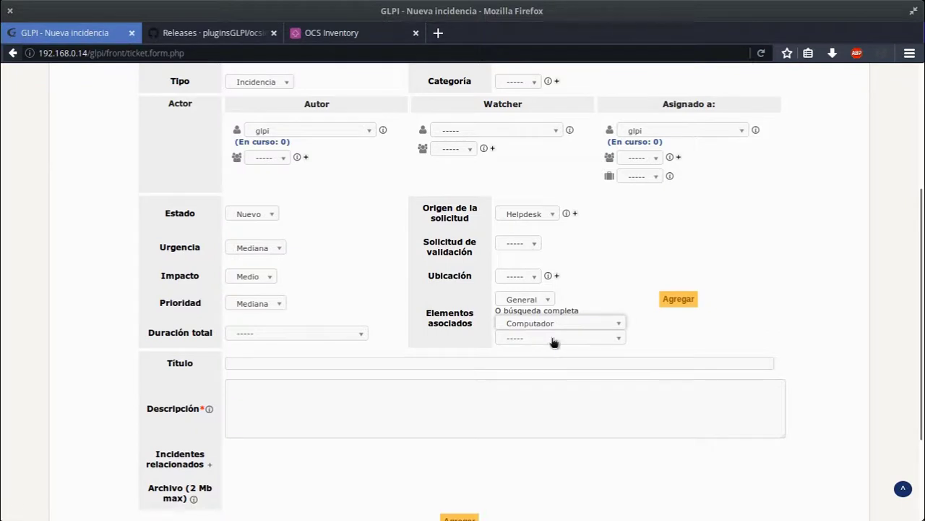
pyautogui.click(553, 338)
pyautogui.click(560, 366)
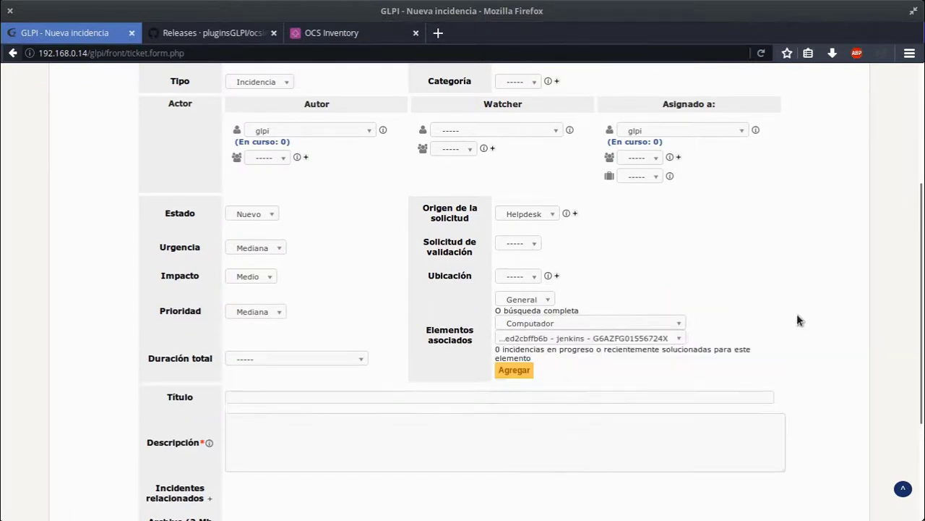